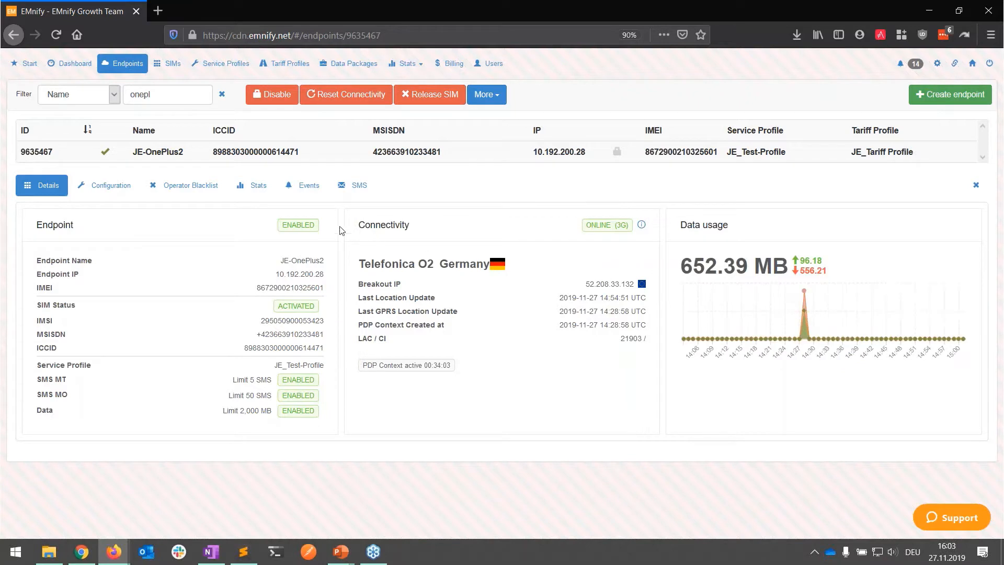
Review the JE-OnePlus2 endpoint's daily data usage statistics and its event log
left_click(267, 188)
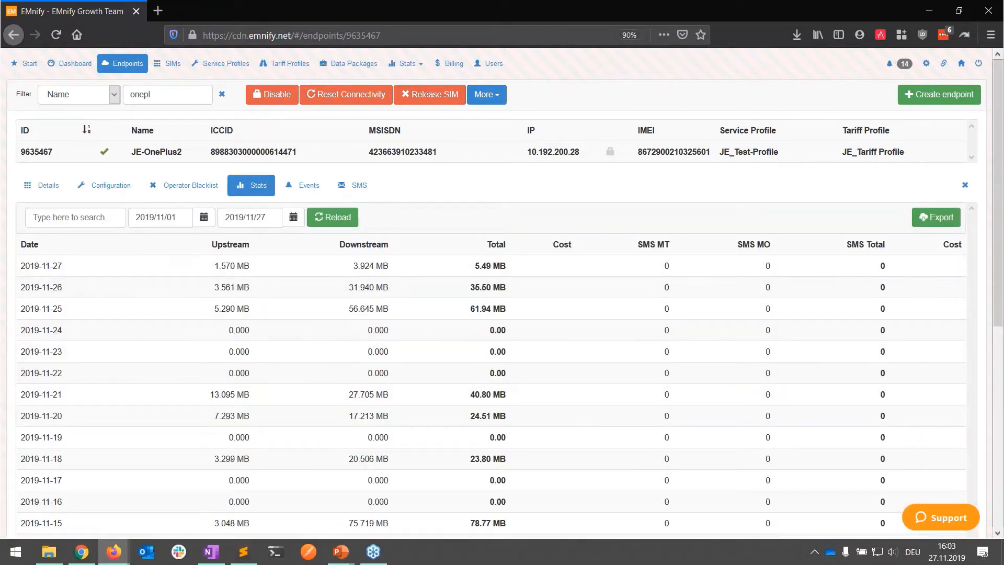
left_click(308, 186)
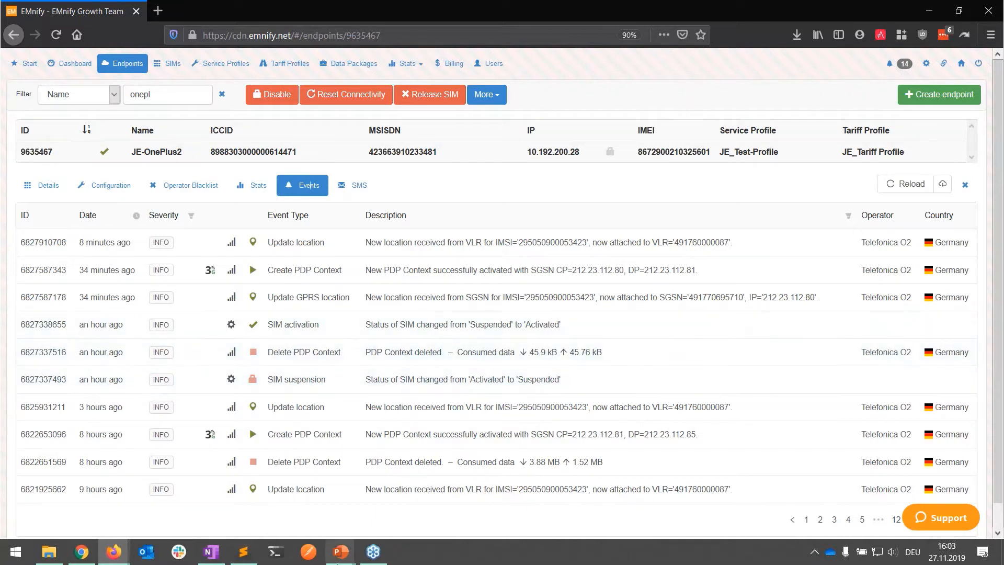
Switch to the PowerPoint slide show and advance past the High data transparency slide
mouse_move(340, 557)
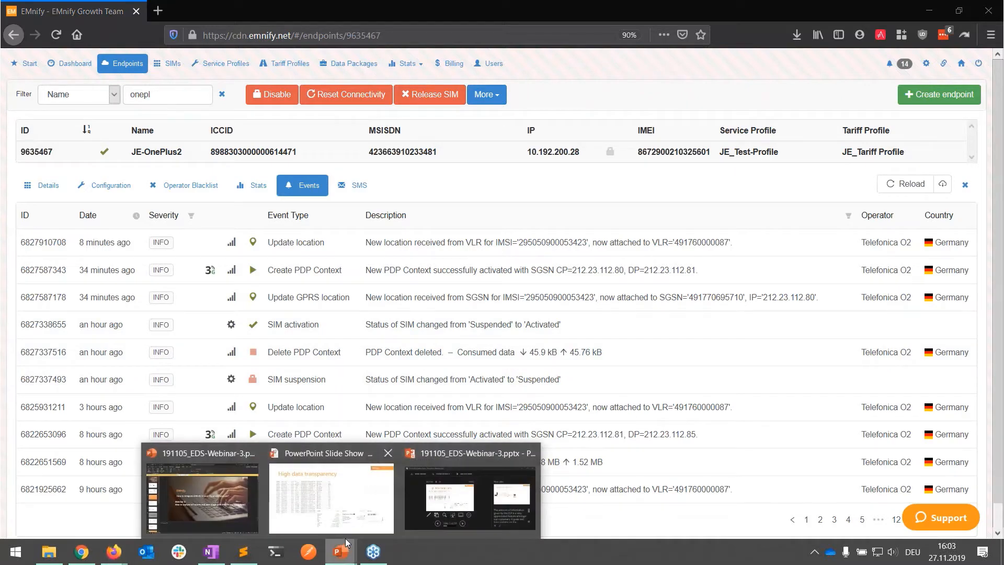
left_click(349, 512)
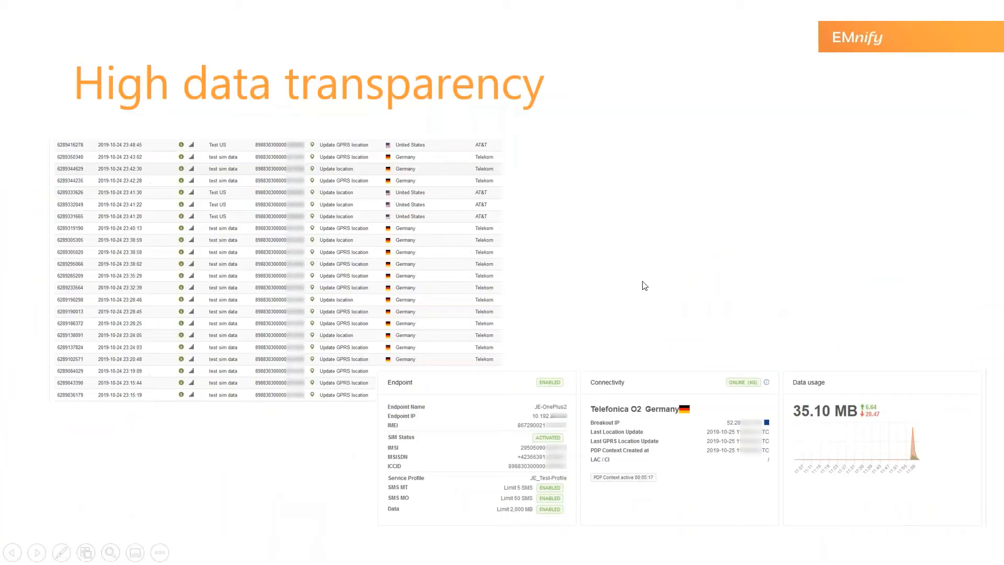
left_click(643, 281)
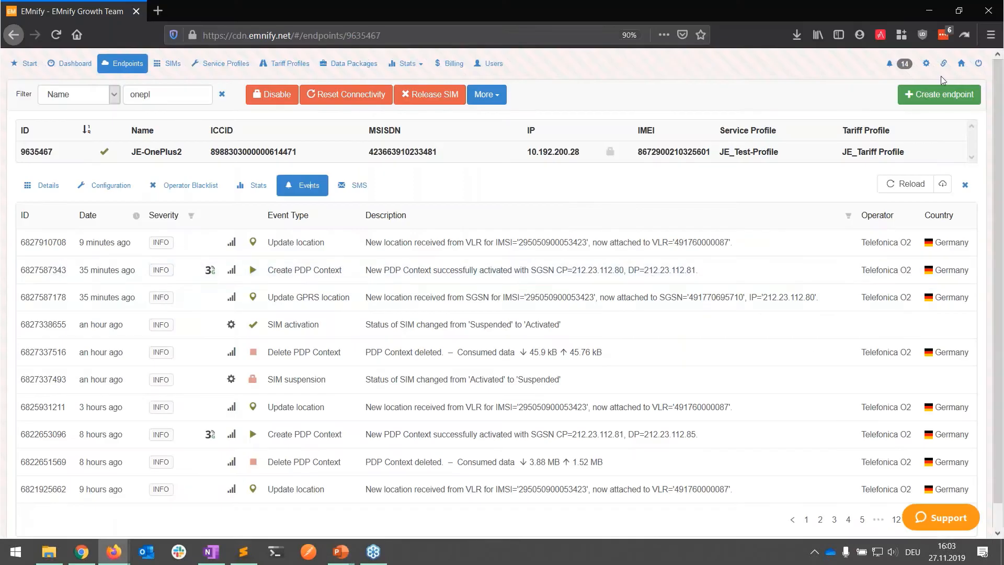
Open the EMnify Tokens, IPs & VPN Setup page and examine the AWS S3 entry under Data Streams
left_click(943, 63)
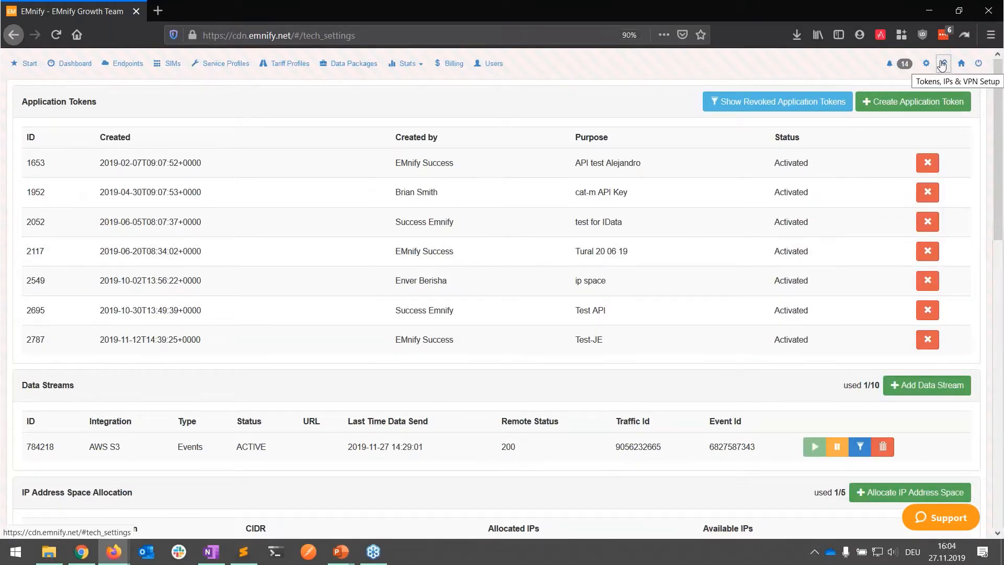
scroll(312, 442, "down", 1)
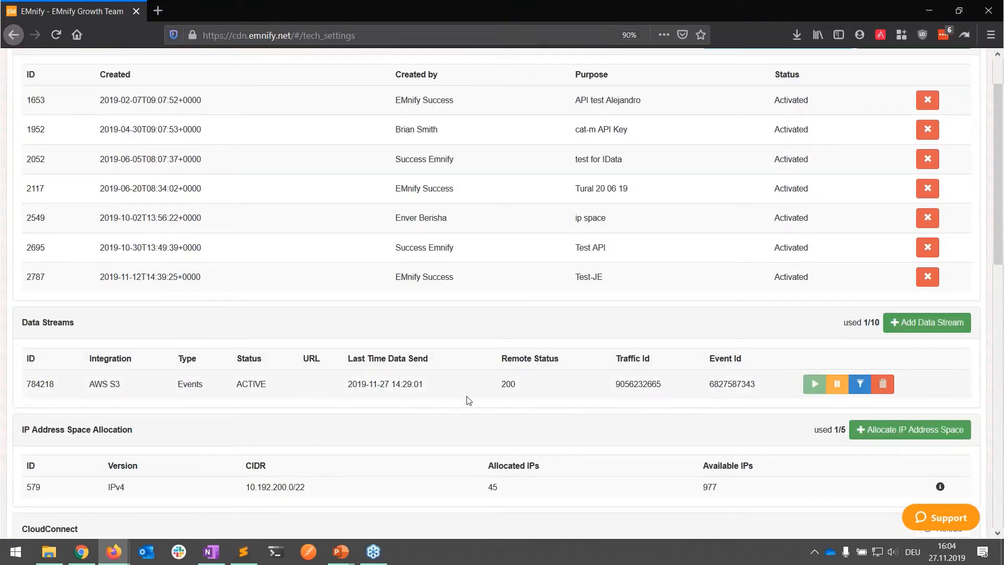
double_click(505, 392)
left_click(545, 407)
Switch to the Chrome window with the Amazon S3 console, move it into view and maximize it
key("alt+Tab")
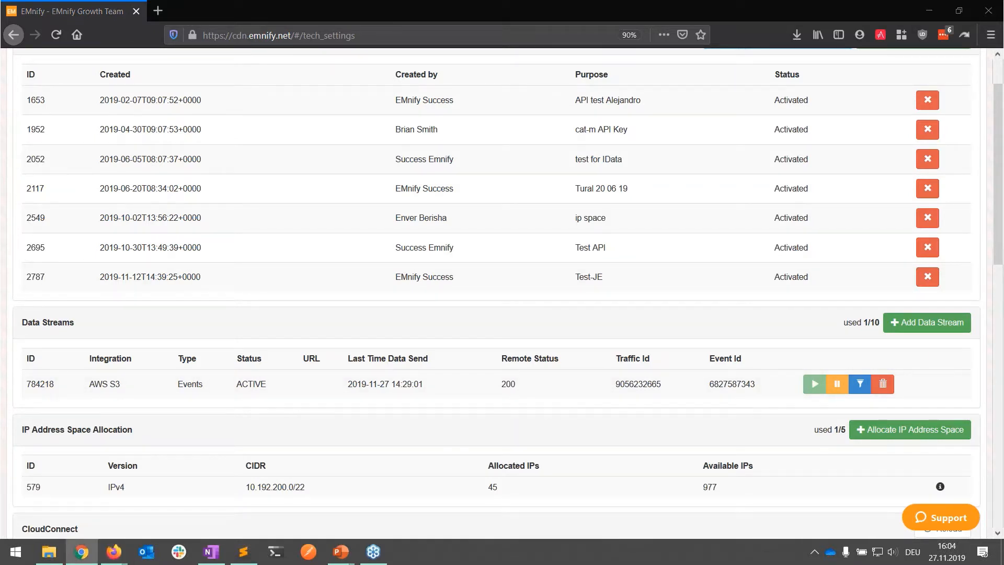
left_click_drag(517, 1, 496, 21)
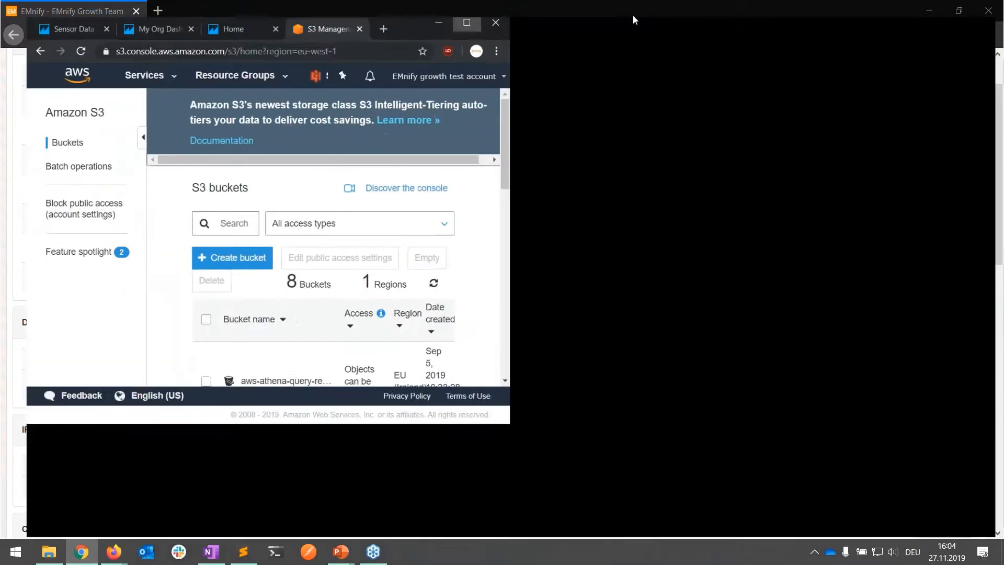
left_click(633, 14)
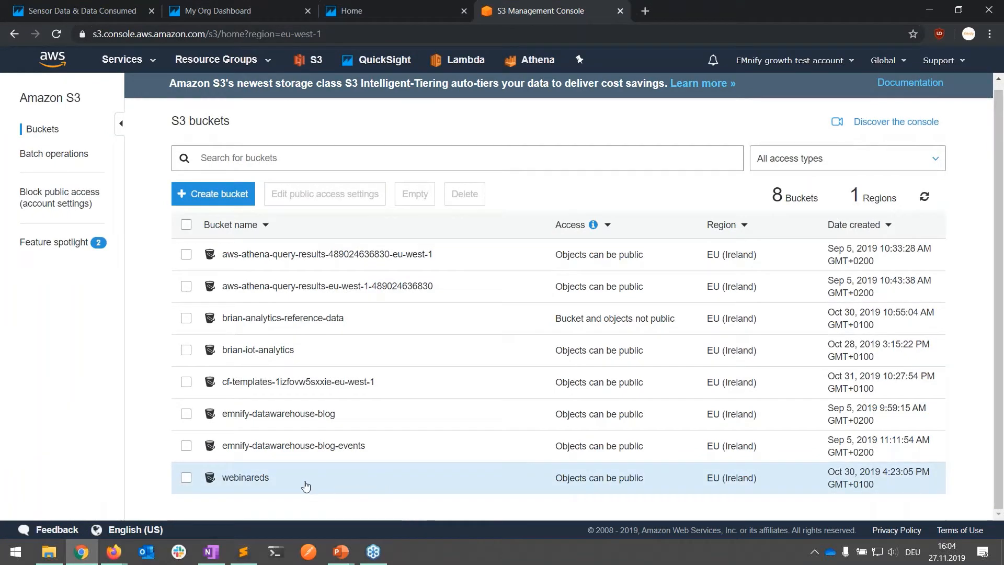
Open the webinareds bucket and browse its event CSV files
left_click(246, 478)
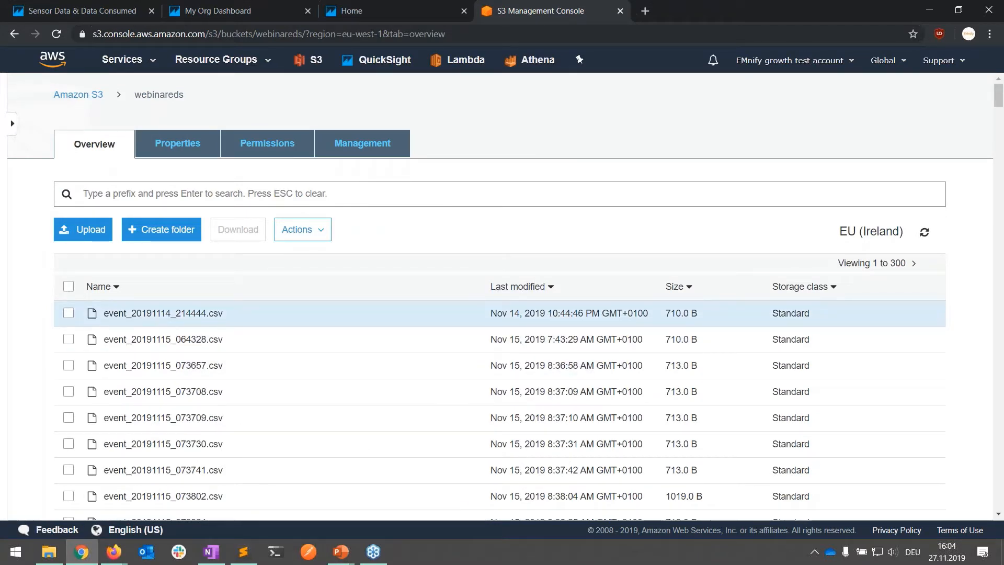
scroll(528, 303, "down", 1)
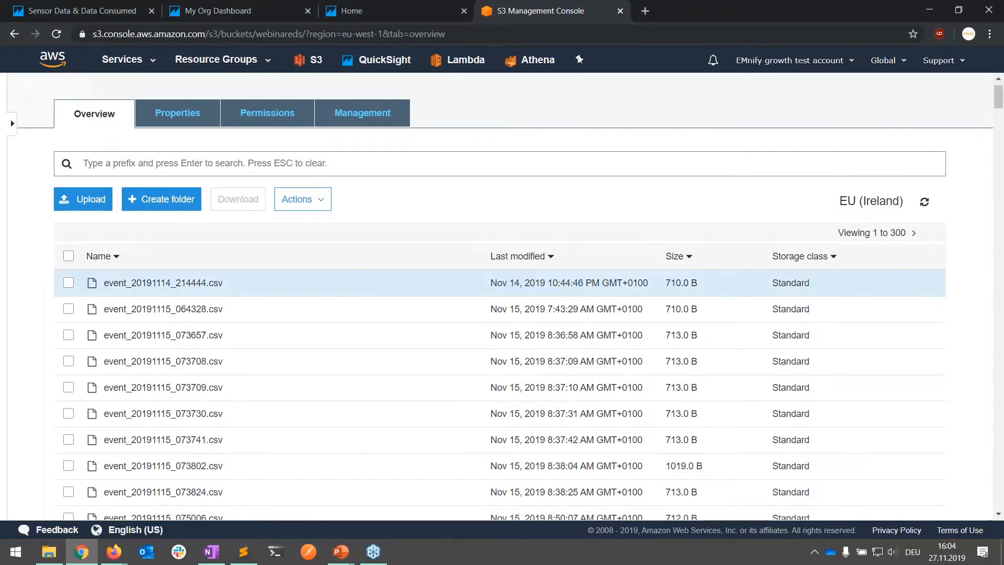
scroll(538, 308, "down", 3)
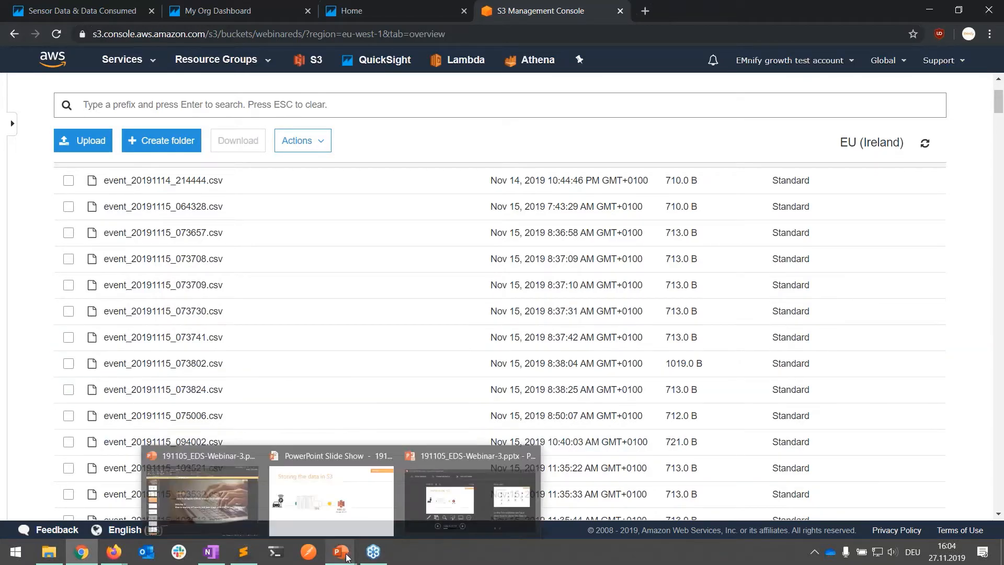
Resume the PowerPoint slide show and advance from Storing the data in S3 to Analyzing data stored in S3 with Quicksight
left_click(349, 501)
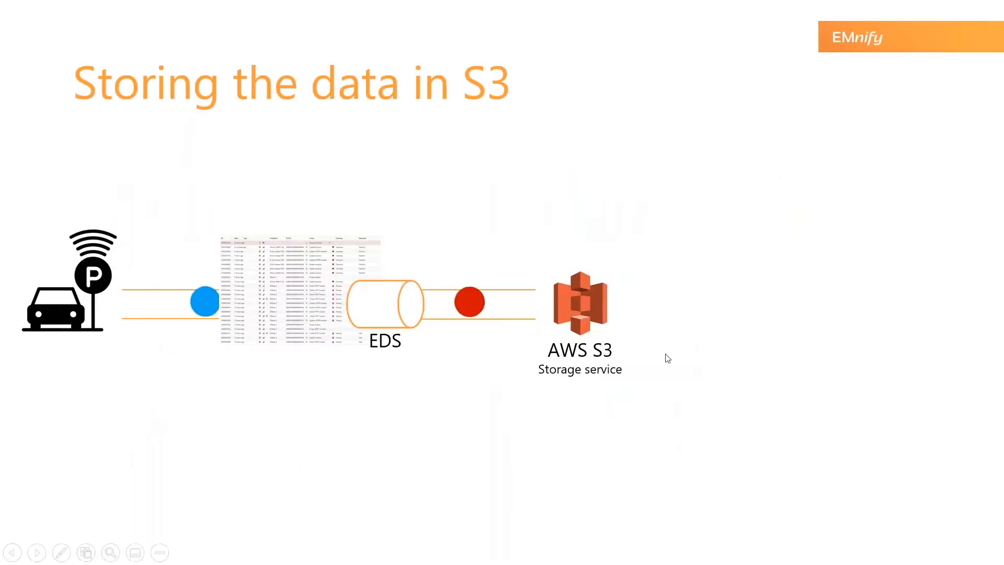
left_click(699, 326)
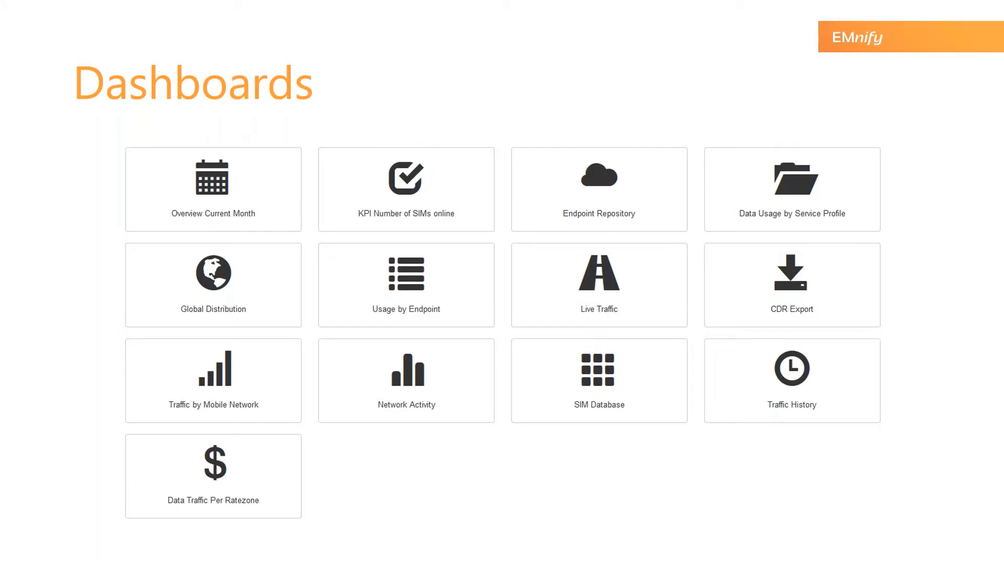
key("Right")
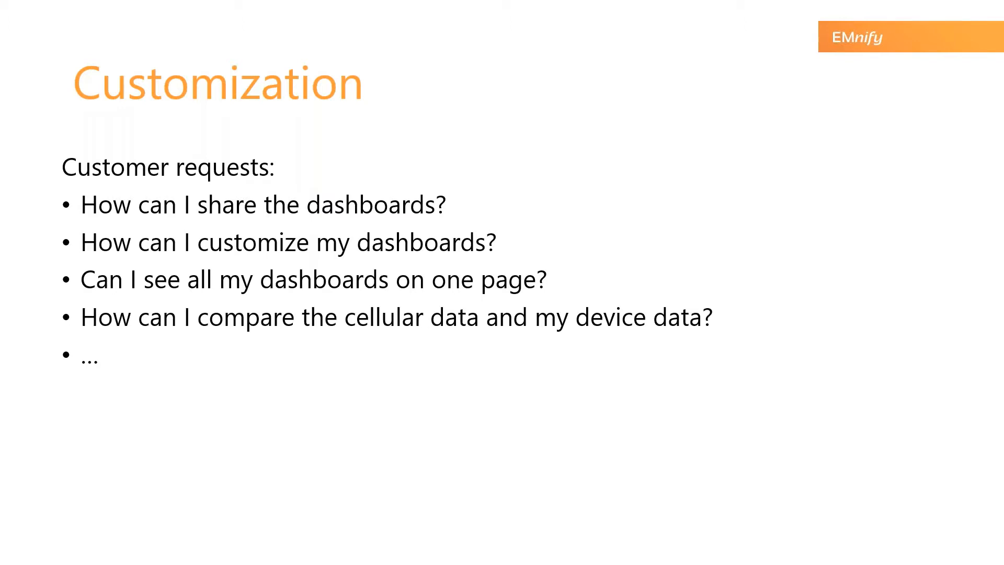
left_click(572, 439)
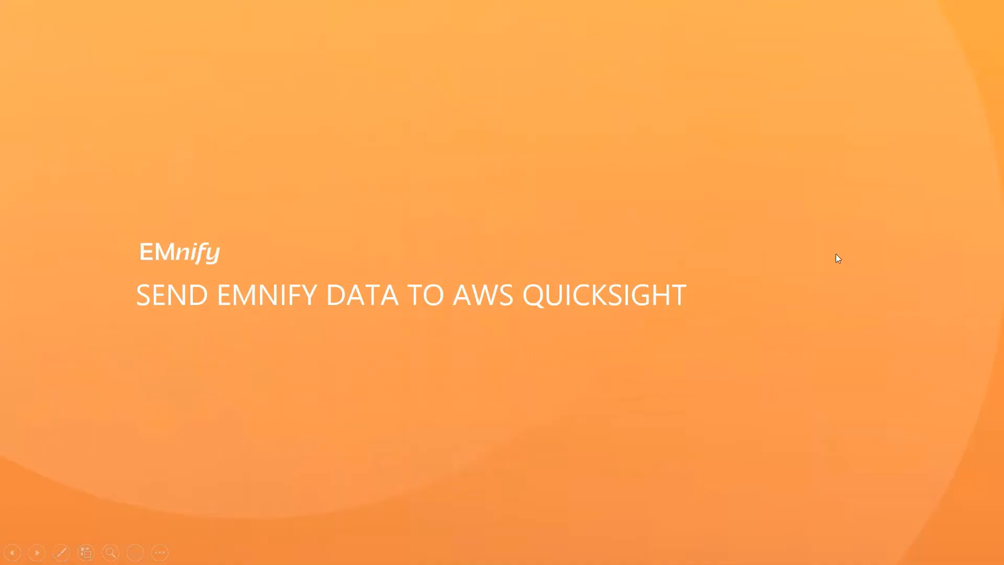
left_click(767, 238)
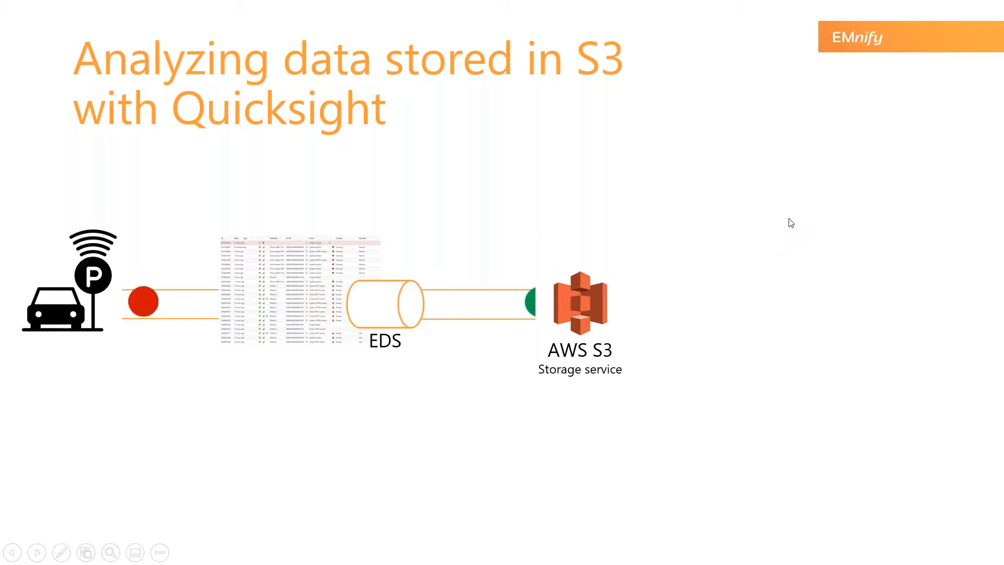
Switch to the EMnify portal in Firefox and inspect the AWS S3 data stream's event type filters and the available event types
key("super+3")
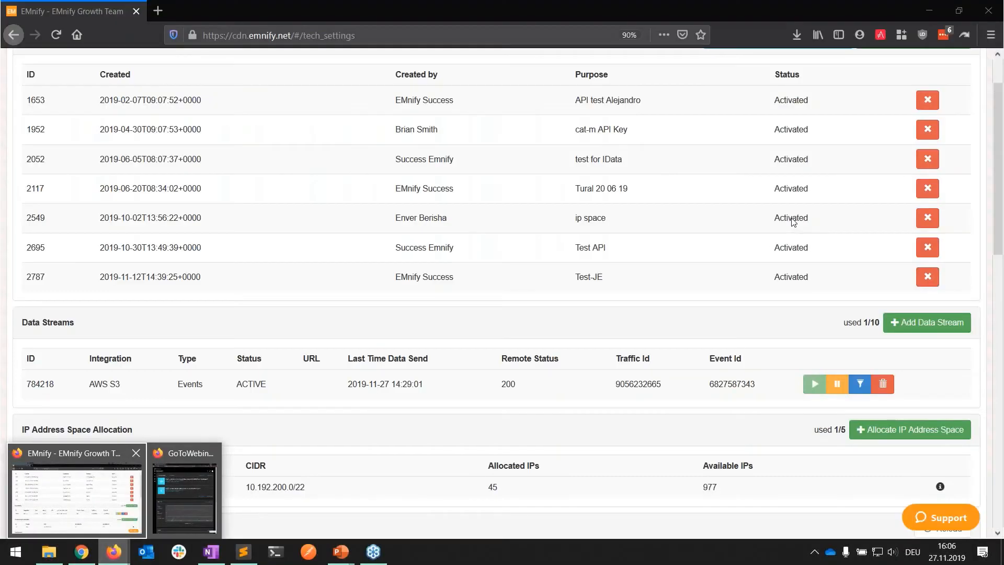
left_click(860, 384)
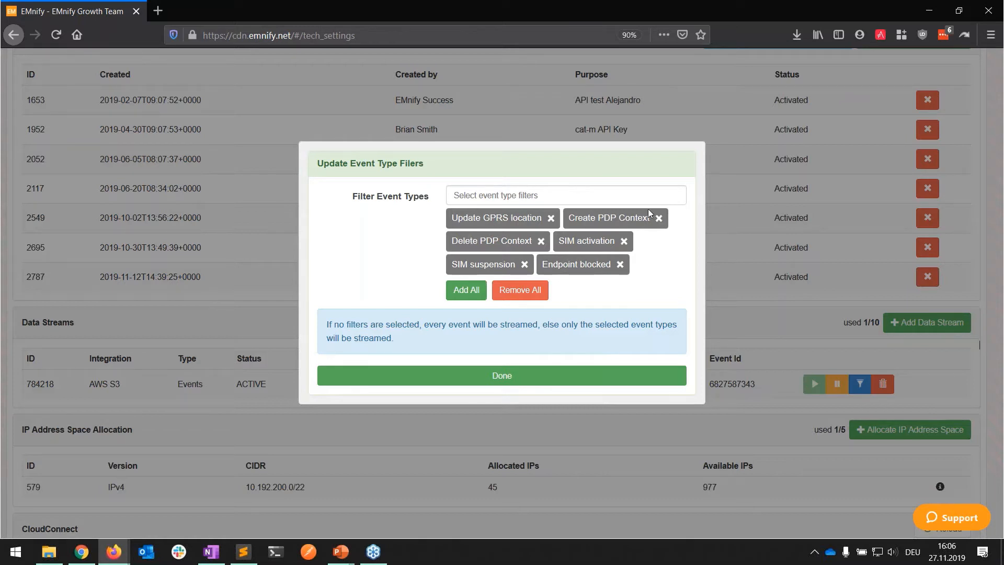
left_click(615, 194)
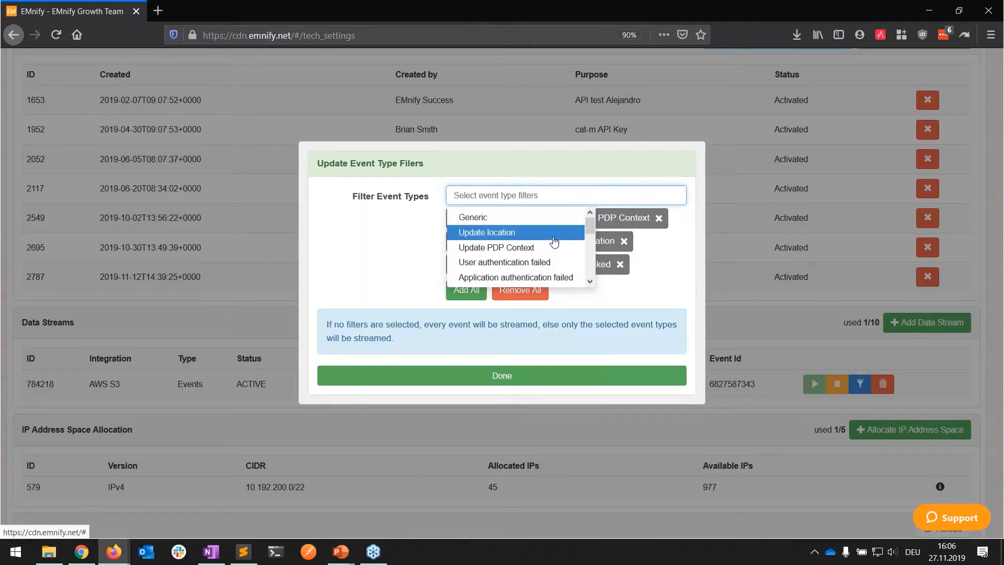
left_click_drag(593, 241, 588, 240)
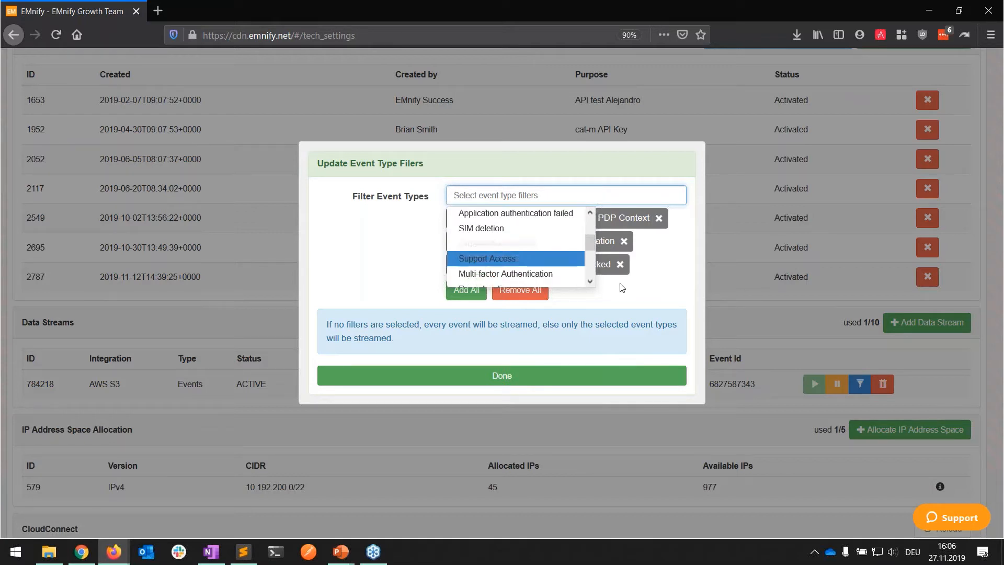
left_click(647, 298)
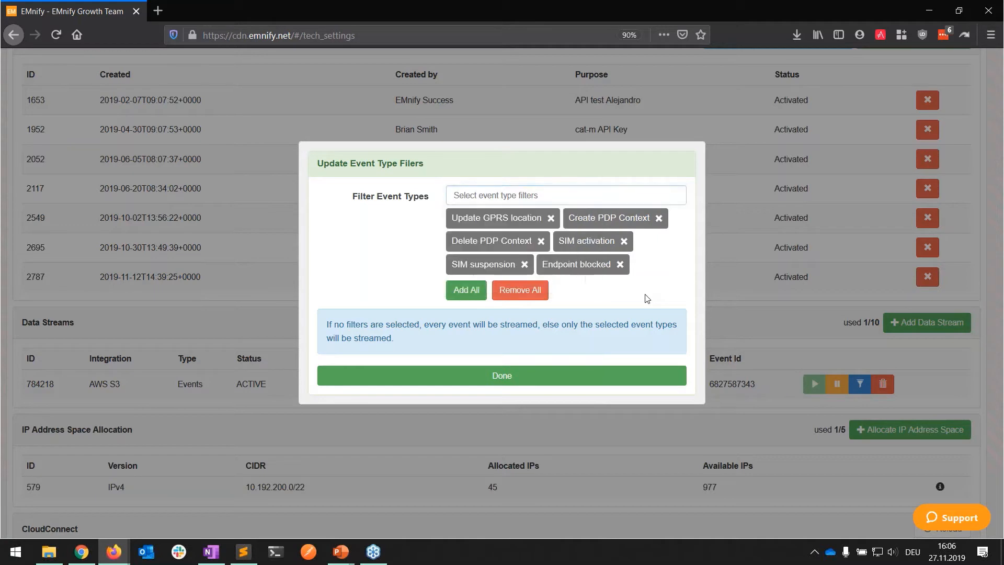
left_click(485, 381)
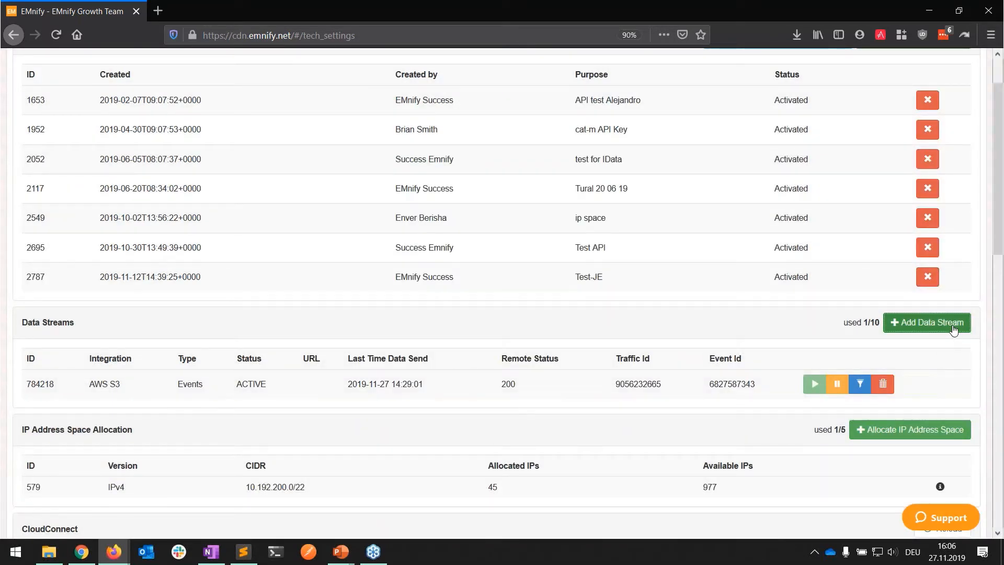
Open the Add Data Stream form, look through the data stream types and cancel without adding one
left_click(953, 333)
left_click(652, 197)
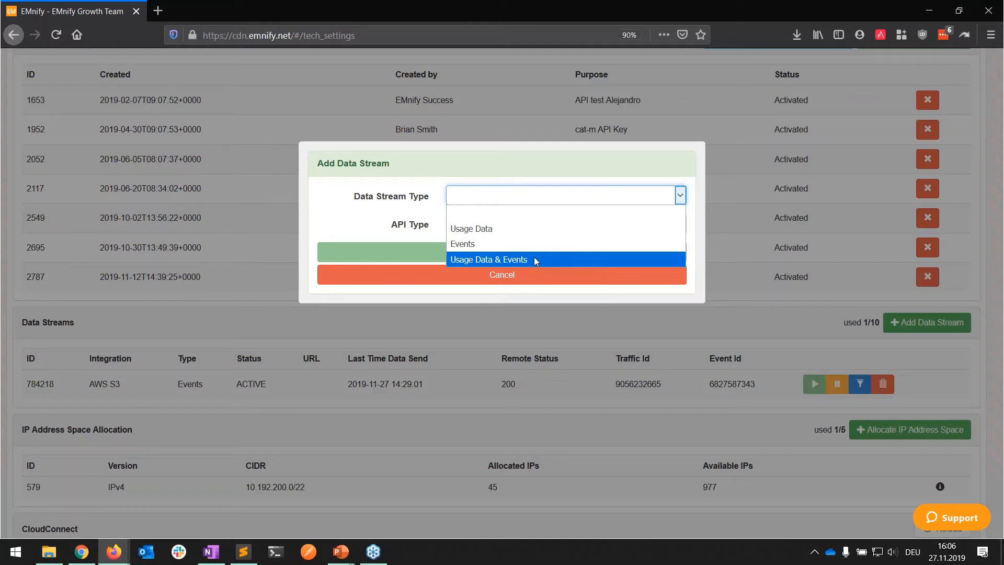
left_click(413, 279)
left_click(413, 279)
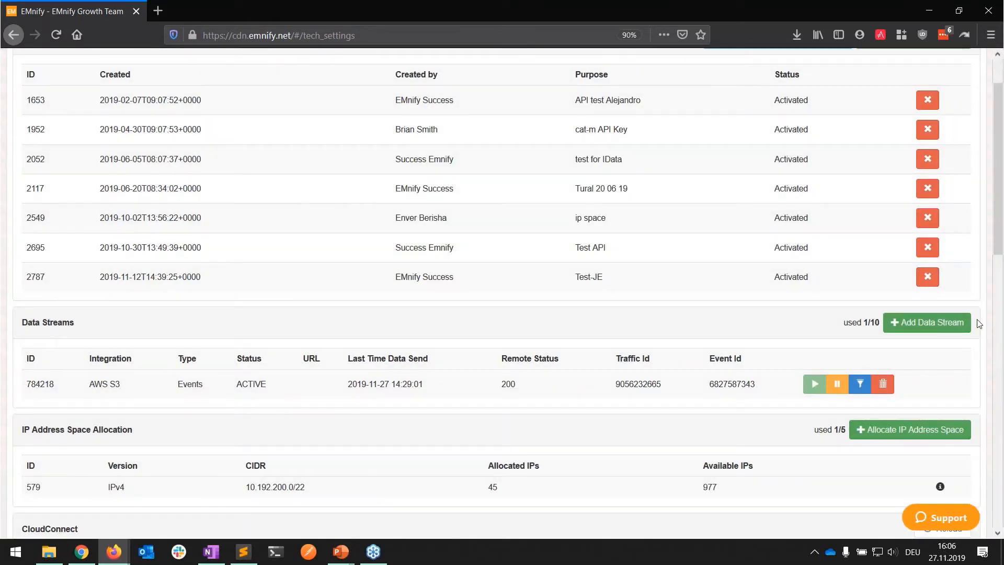
Return to the PowerPoint slide show and reveal the AWS Quicksight part of the data flow diagram
key("alt+Tab")
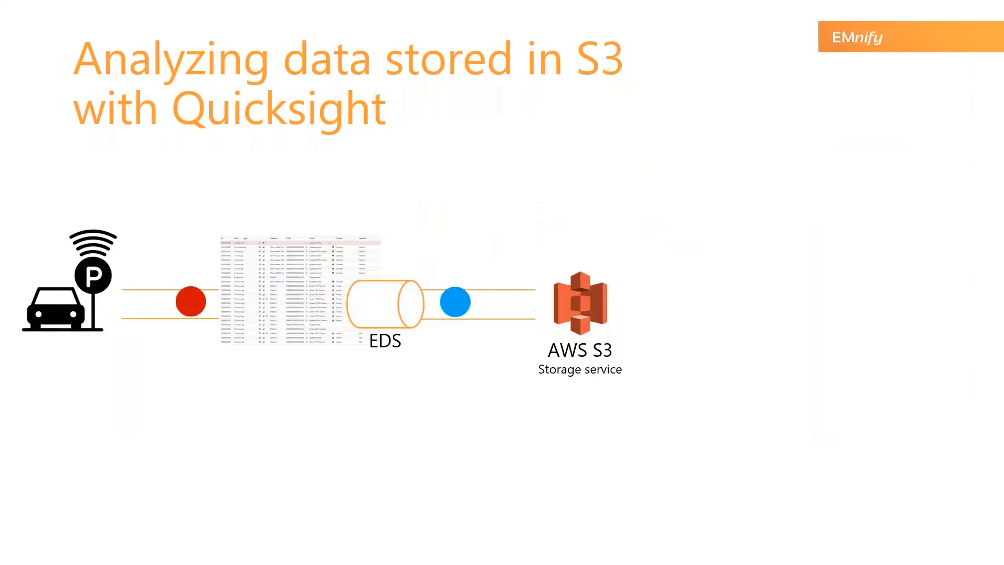
left_click(591, 312)
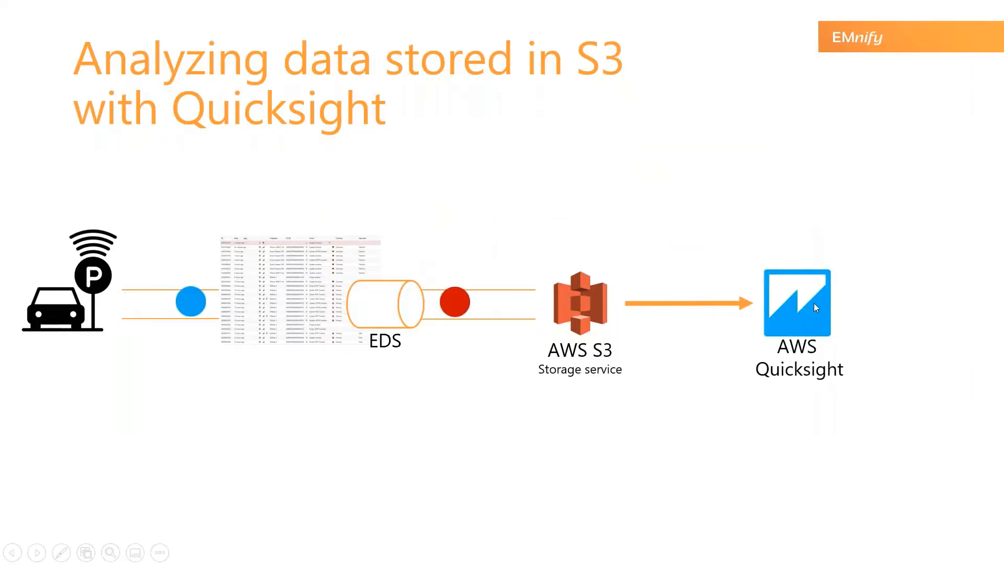
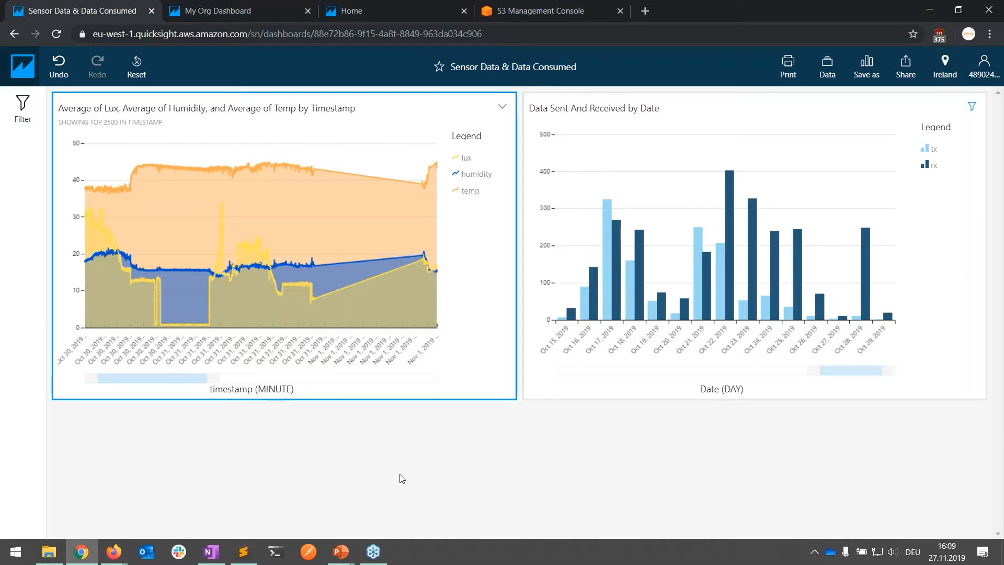
Show My Org Dashboard in QuickSight, collapse its filter pane and review all its charts down to the endpoint map
left_click(243, 11)
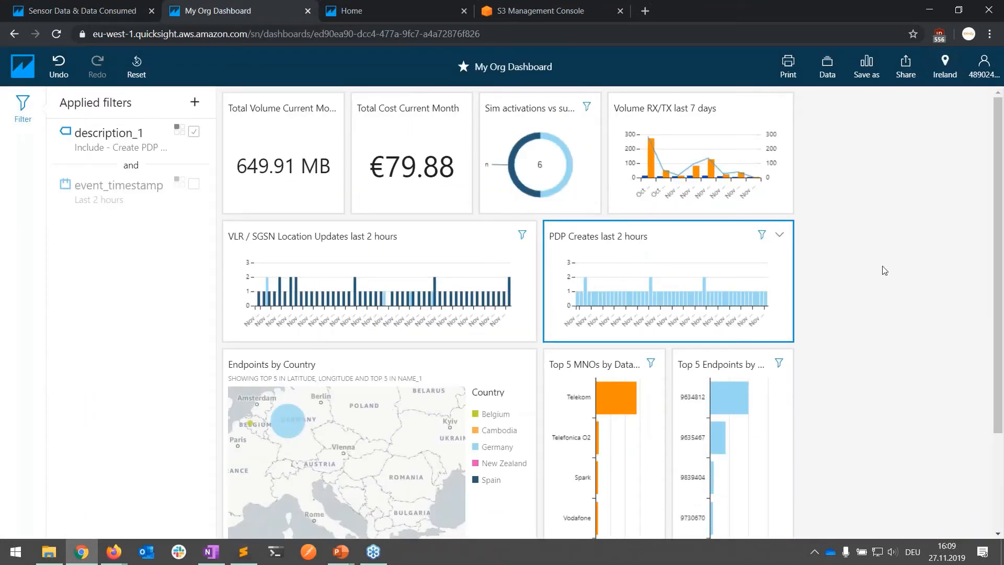
left_click(27, 104)
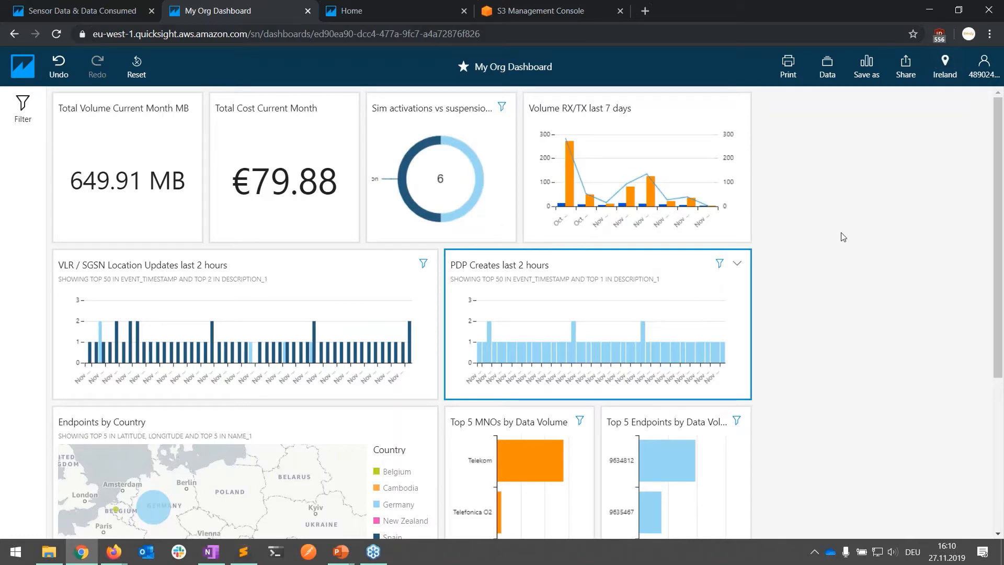
scroll(817, 280, "down", 3)
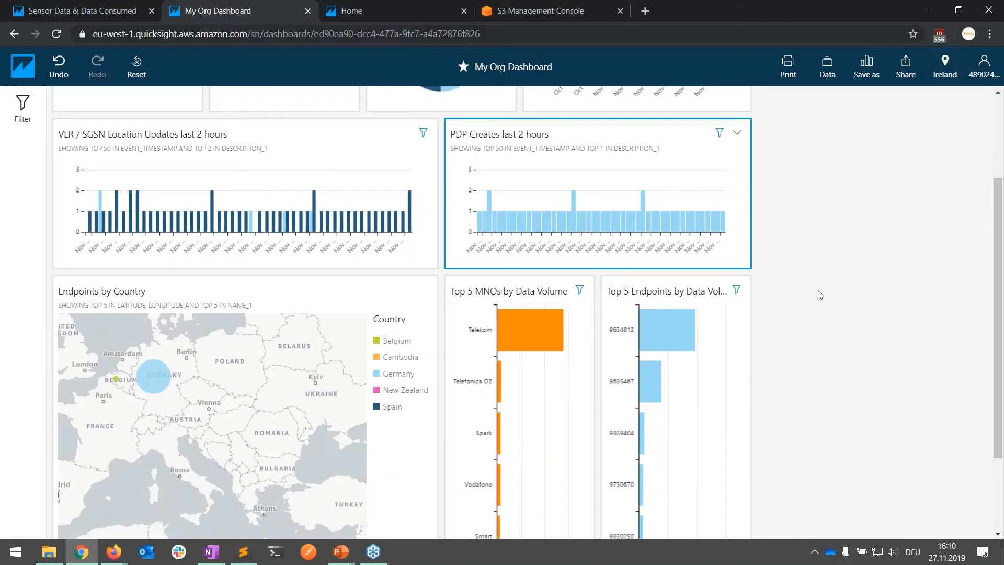
scroll(820, 295, "down", 1)
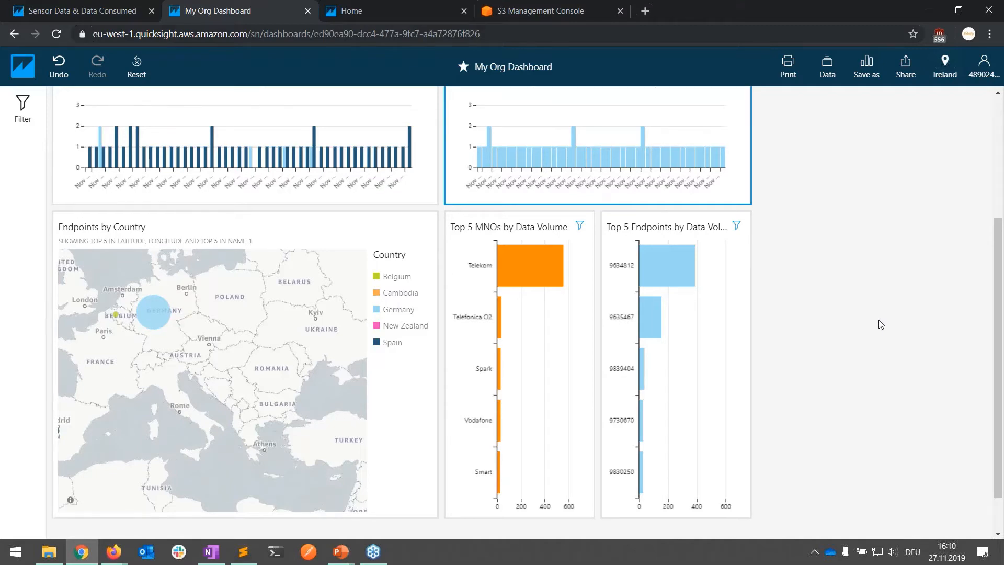
scroll(881, 324, "up", 4)
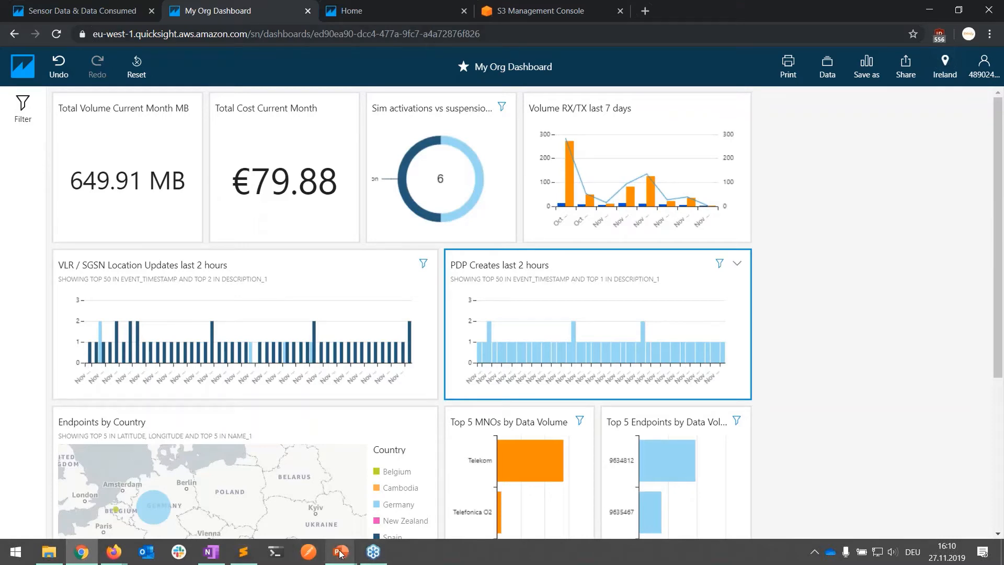
Switch from the QuickSight dashboard back to the PowerPoint slide show
mouse_move(340, 553)
left_click(372, 496)
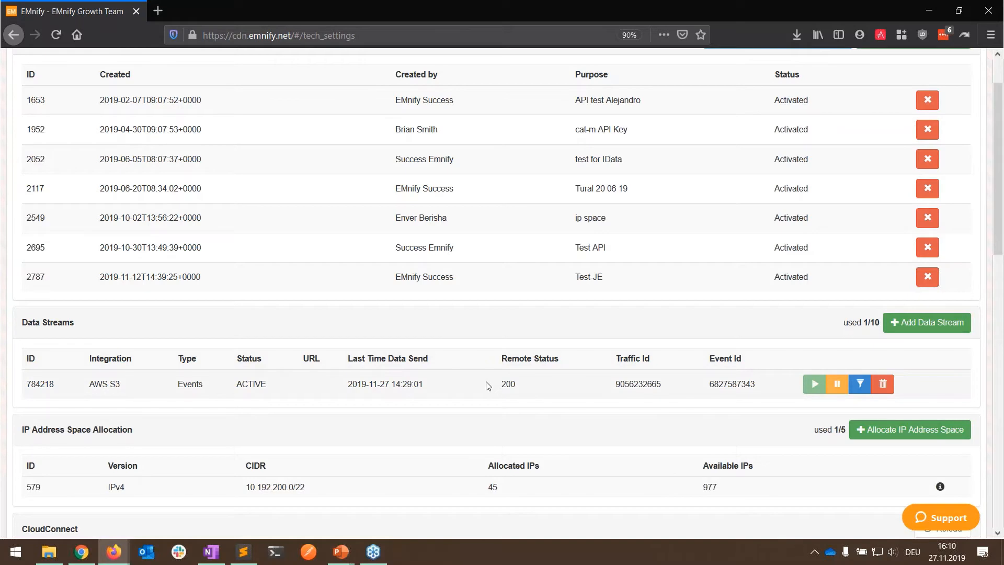
Switch to the S3 Management Console and review the event CSV files in the webinareds bucket through the end of its last page
key("alt+Tab")
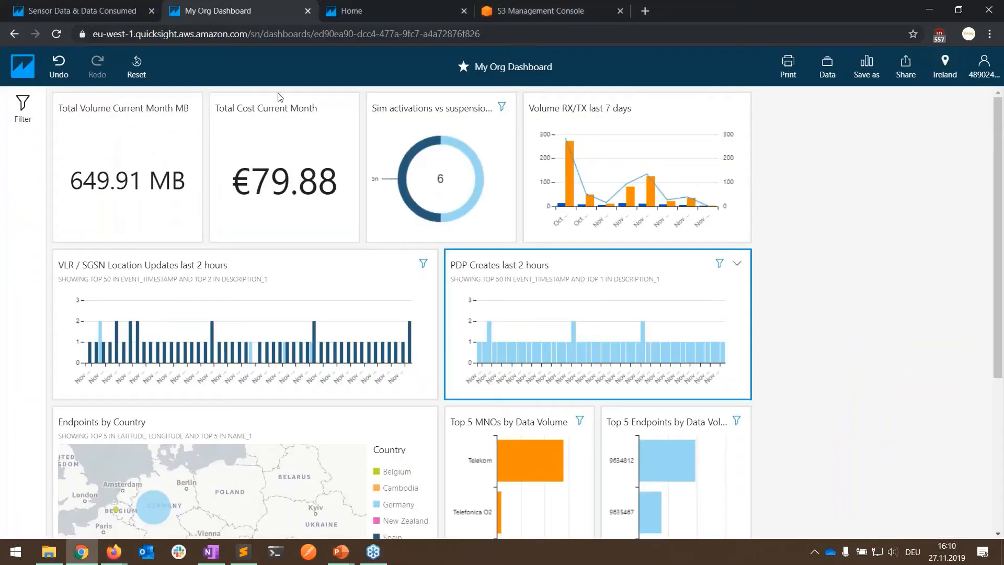
left_click(539, 11)
scroll(108, 460, "up", 3)
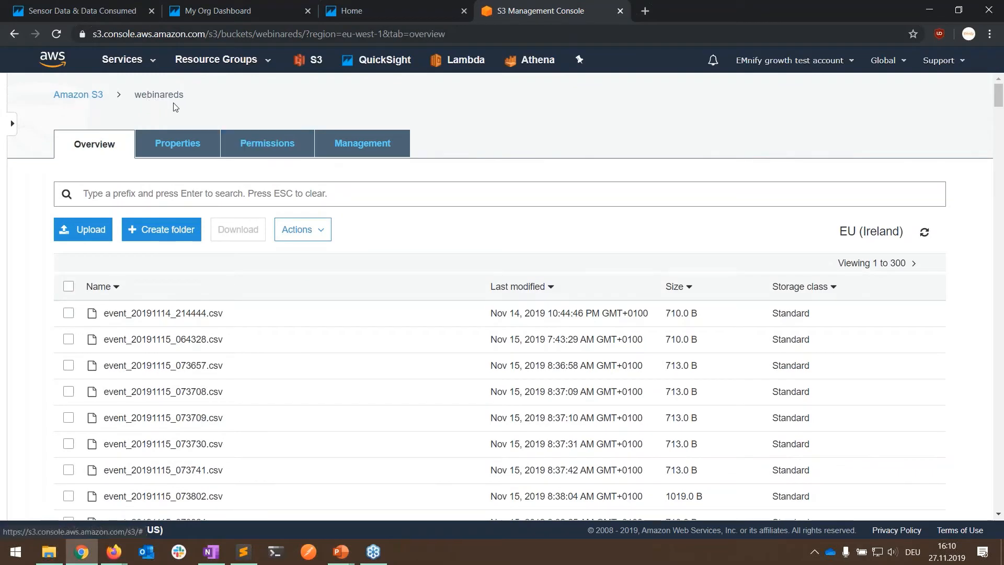
scroll(519, 383, "down", 5)
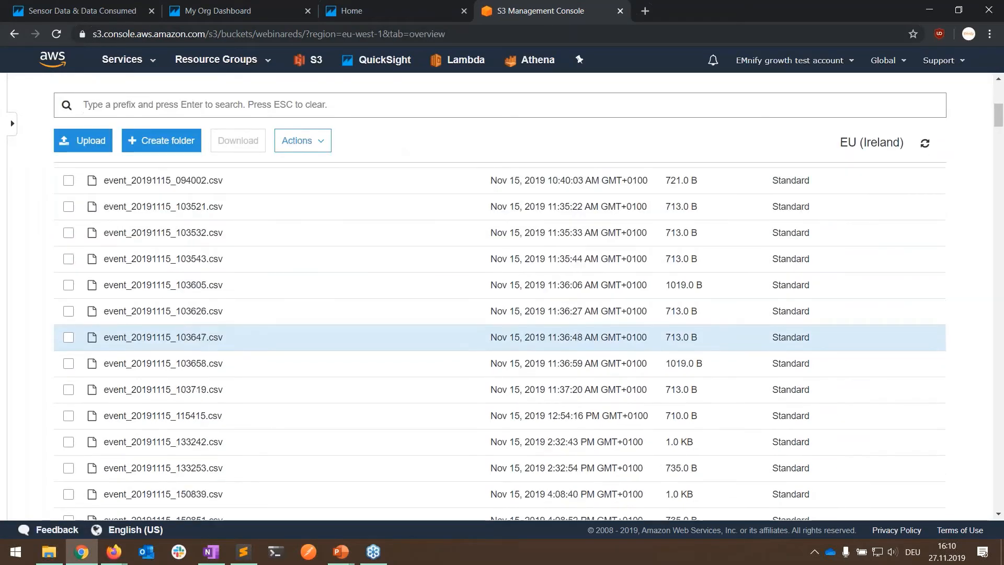
scroll(954, 227, "up", 4)
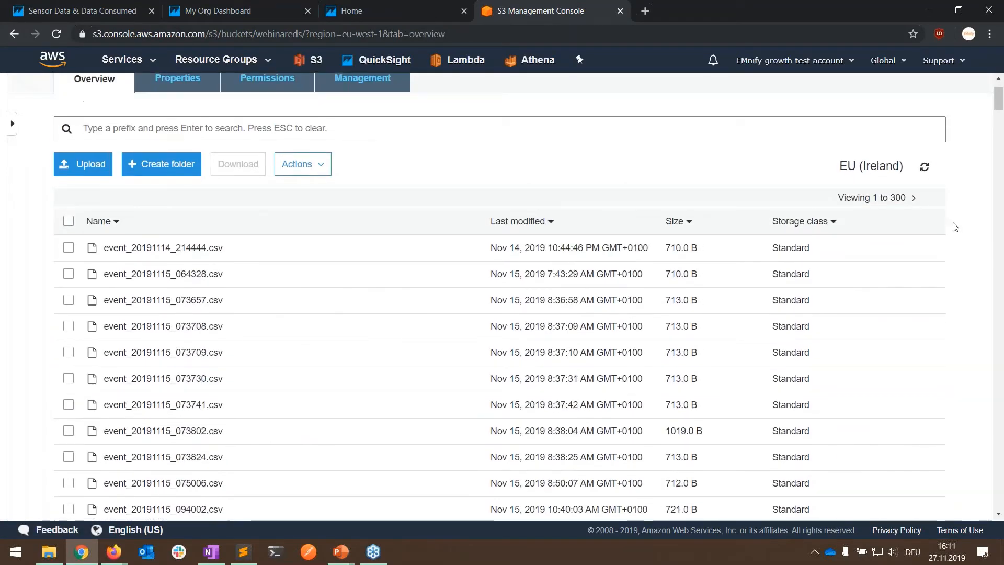
left_click(913, 198)
scroll(671, 384, "down", 15)
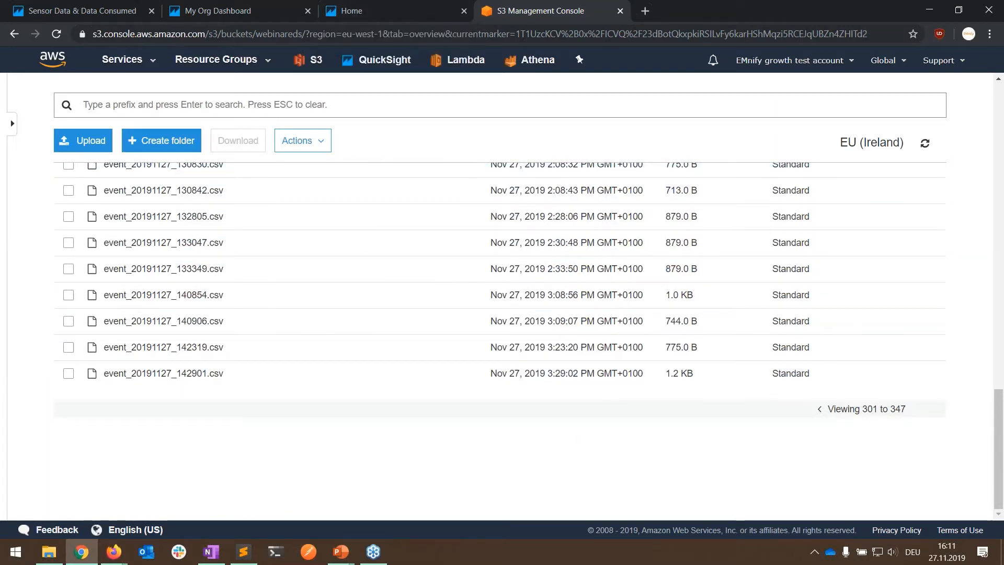
Switch to QuickSight and open the settings for its access to AWS services under the account's security and permissions
left_click(379, 14)
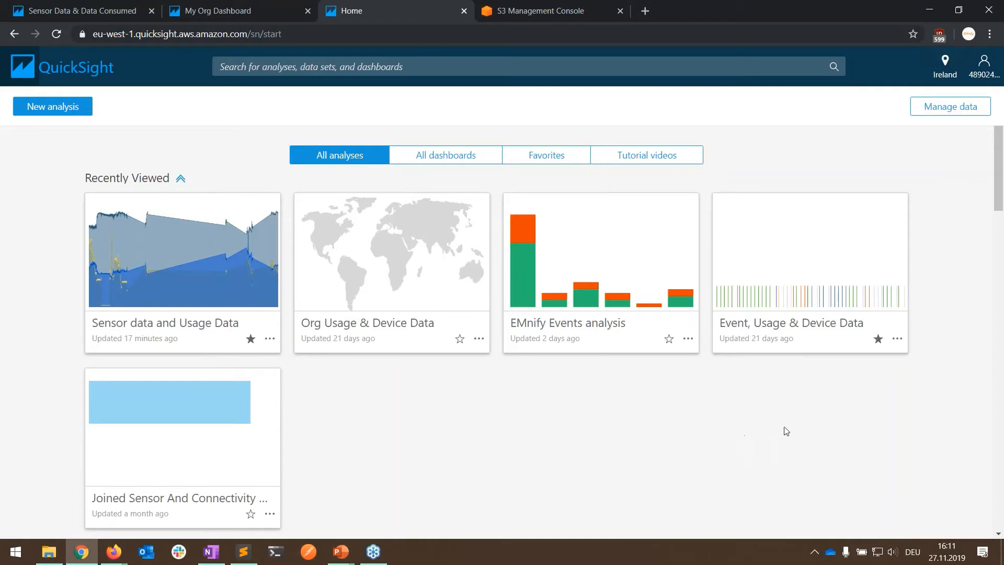
left_click(979, 77)
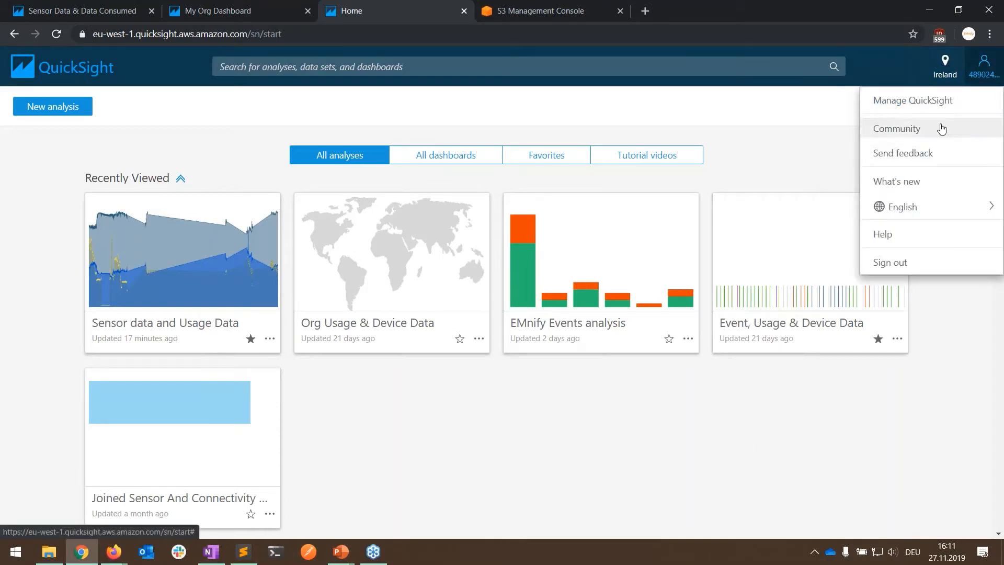
left_click(942, 101)
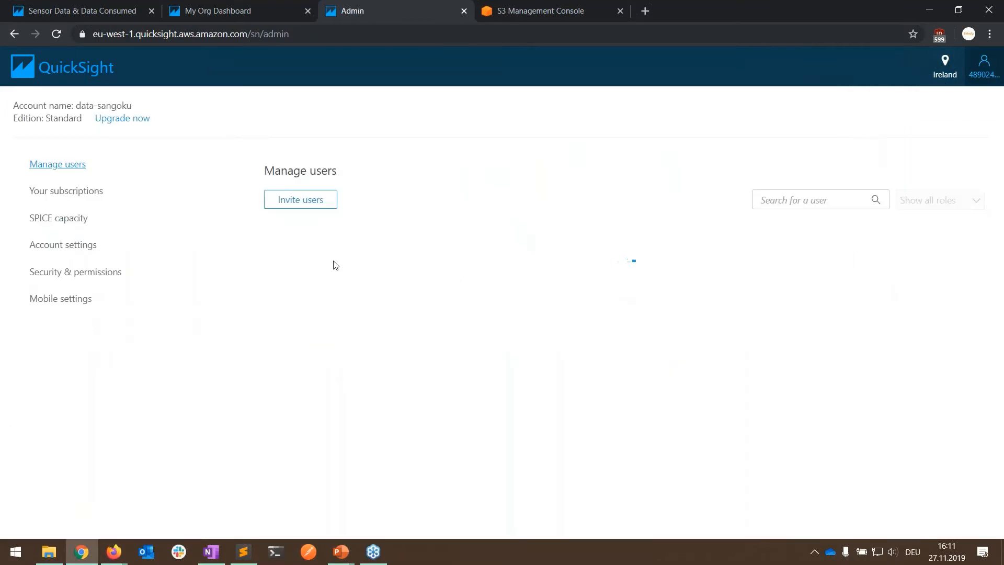
left_click(90, 281)
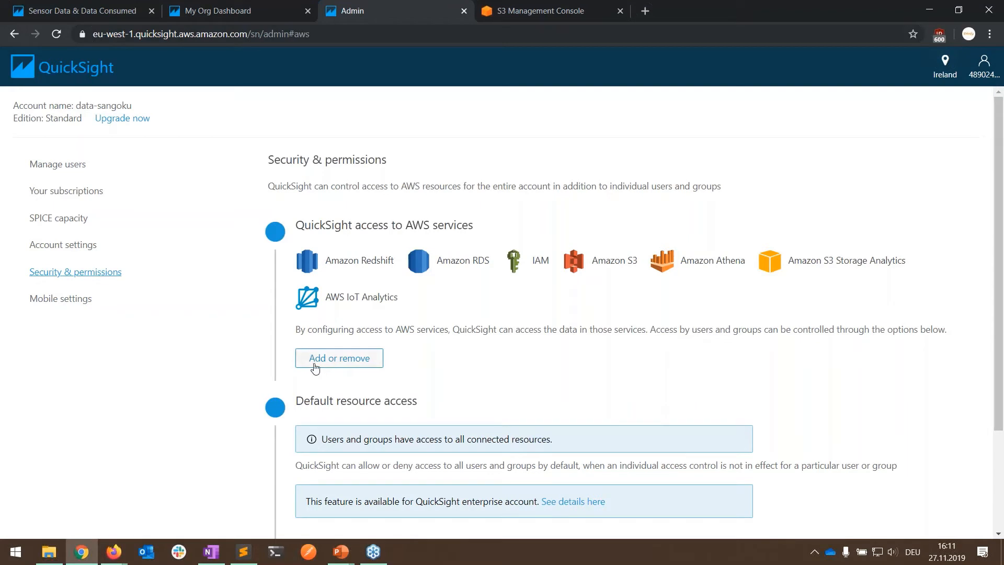
left_click(312, 363)
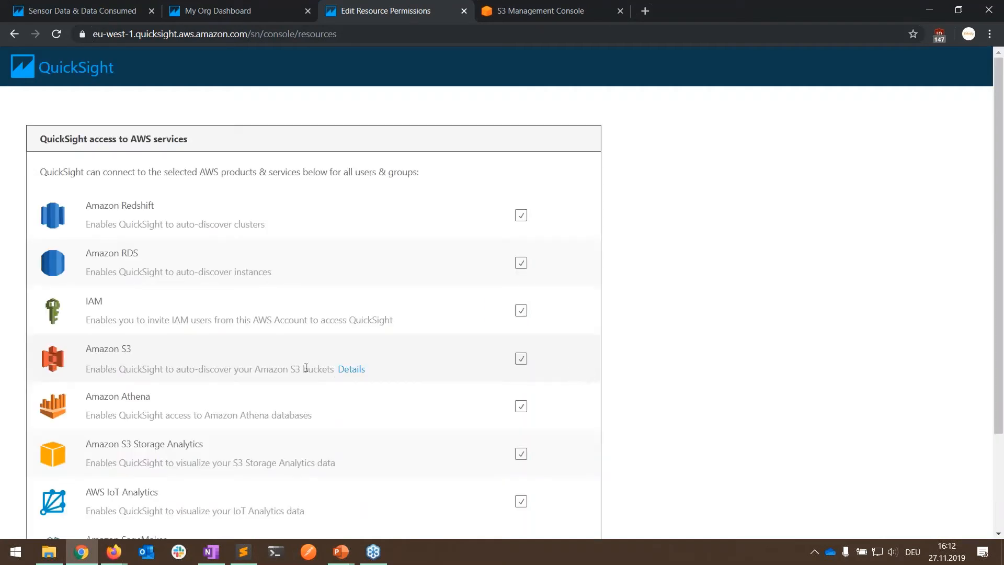
Grant QuickSight access to the webinareds S3 bucket and update the resource permissions
left_click(355, 370)
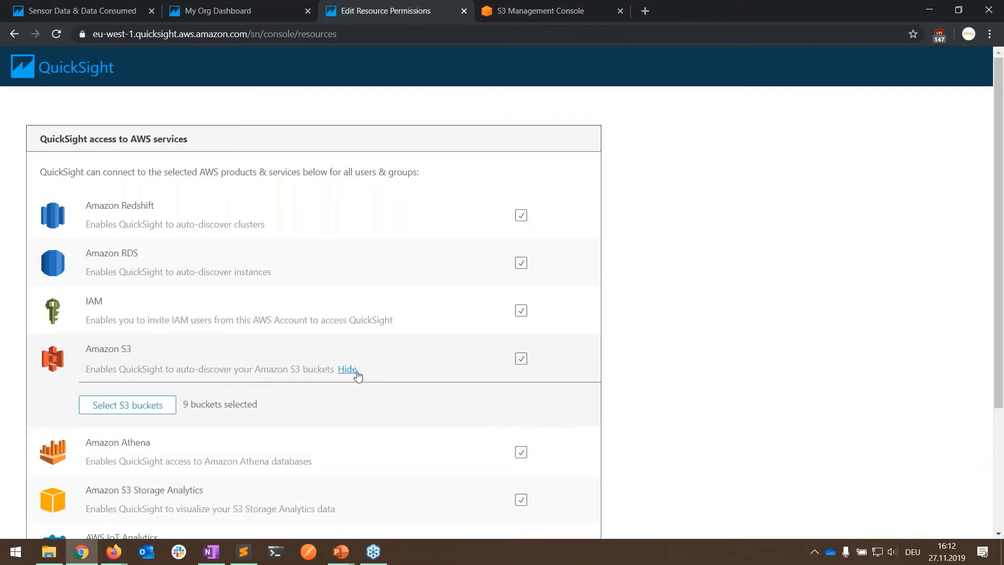
left_click(157, 407)
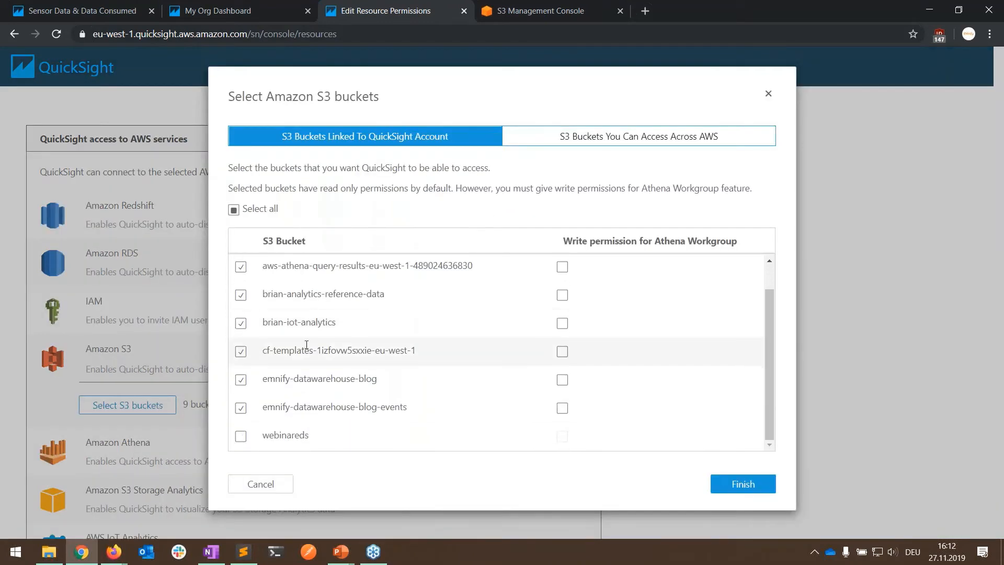
left_click(241, 436)
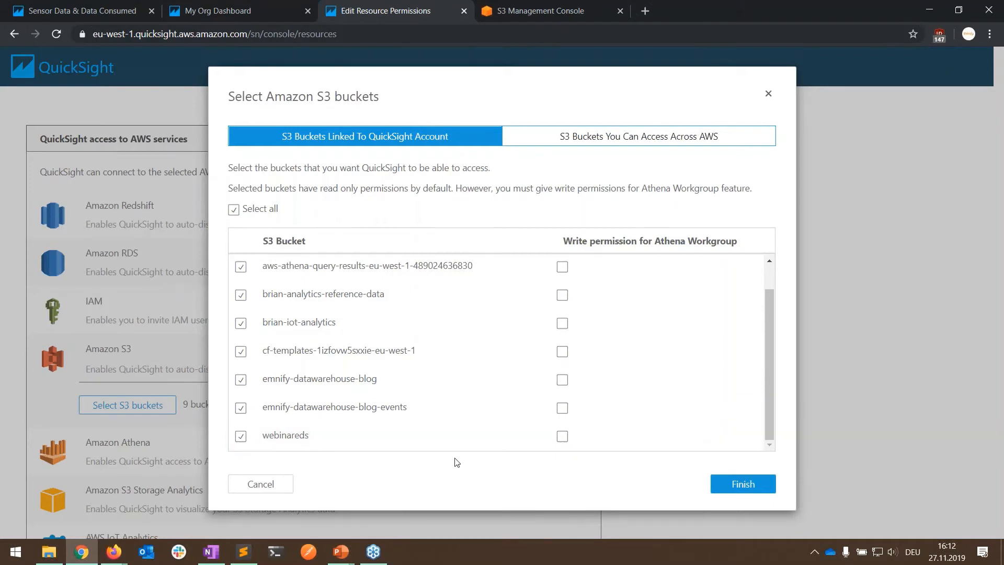
left_click(740, 483)
scroll(834, 475, "down", 3)
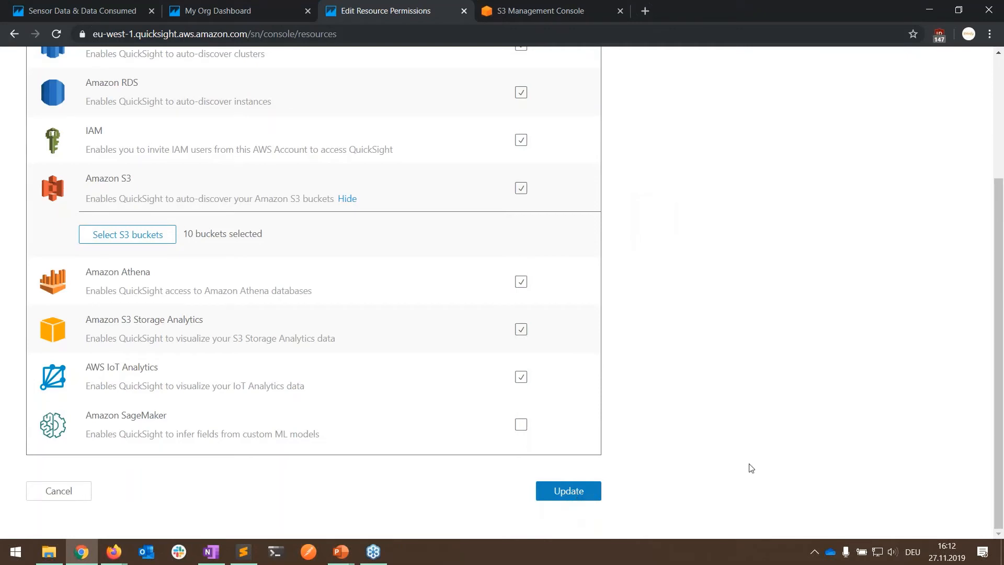
left_click(570, 491)
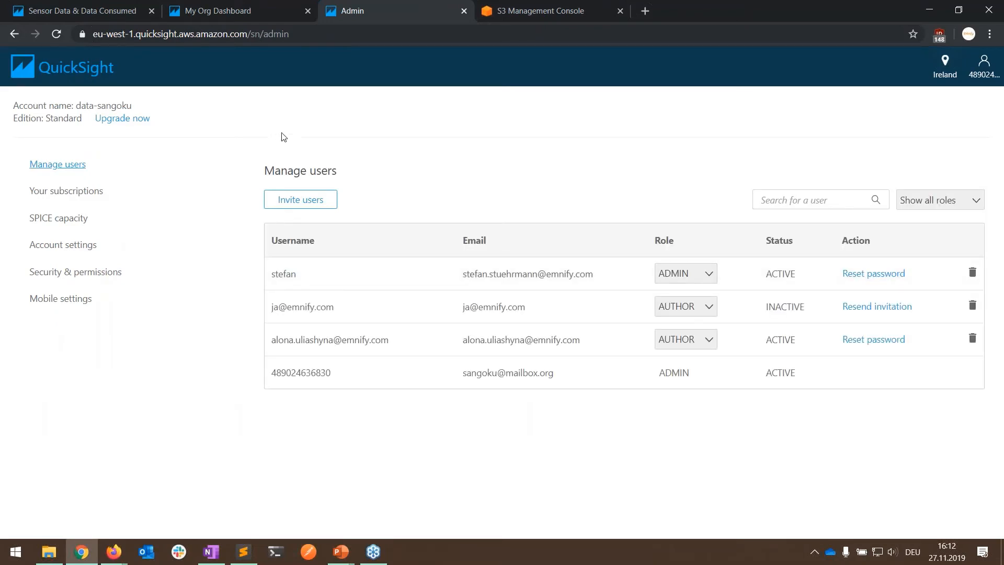
Return to the QuickSight start page and begin a new data set from an S3 data source
left_click(51, 69)
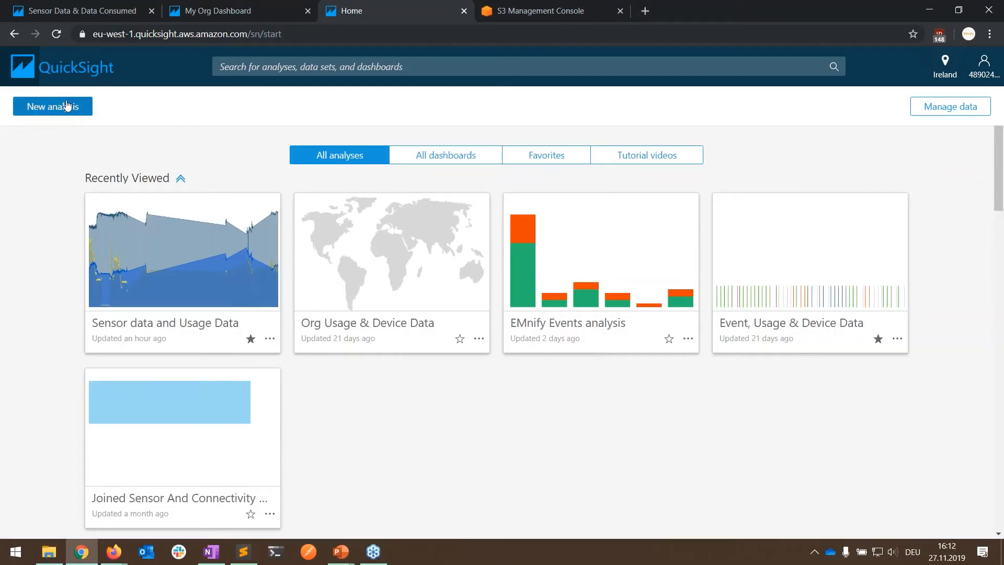
left_click(968, 106)
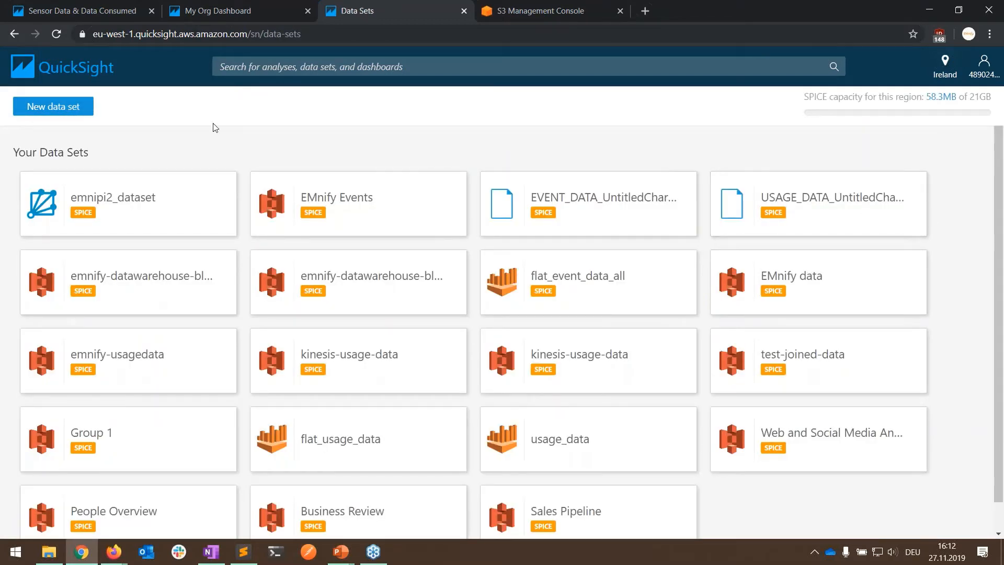
left_click(65, 116)
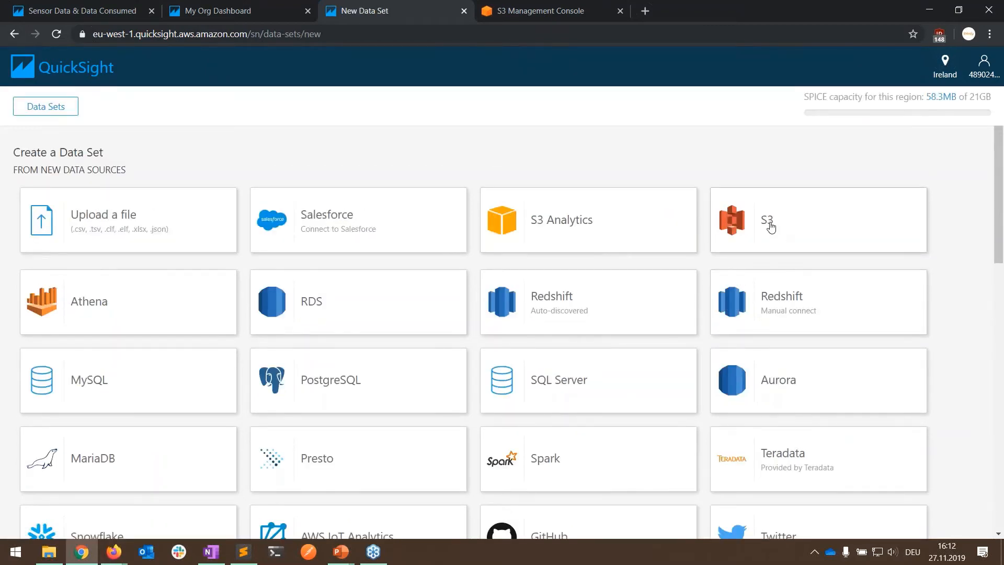
left_click(772, 227)
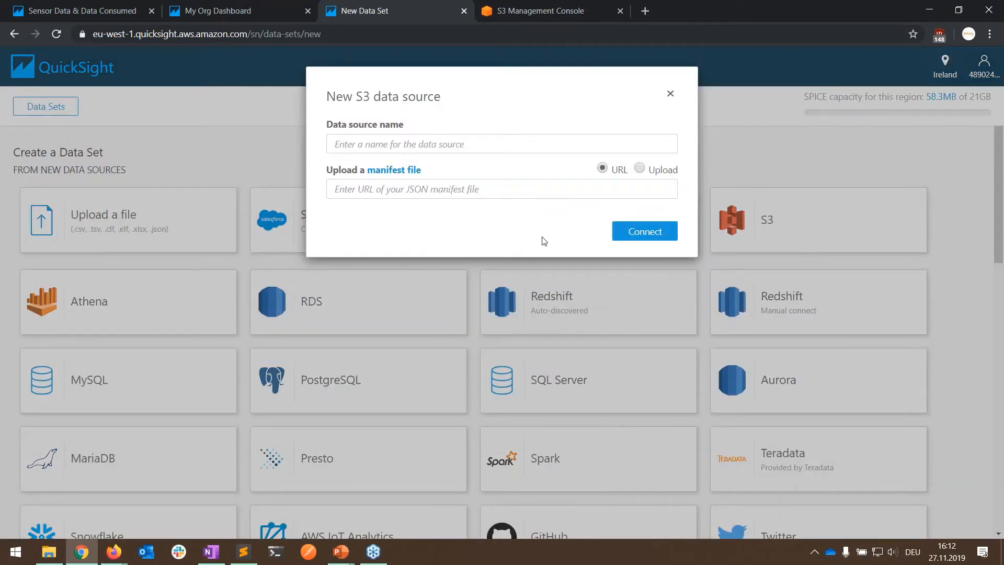
Name the data source Webinar-event-EDS, choose to upload the manifest file and browse for it
left_click(497, 145)
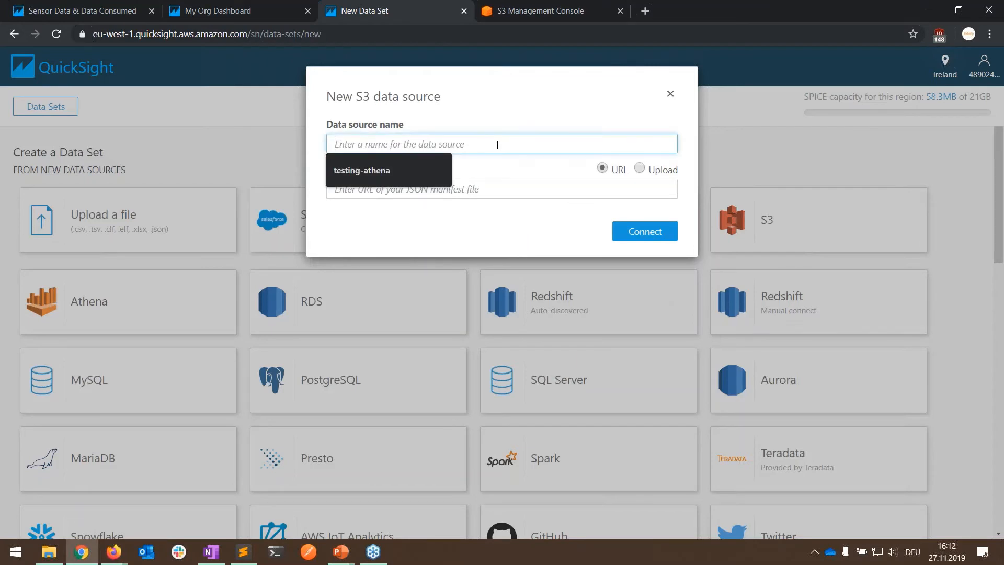
type("Webinar-")
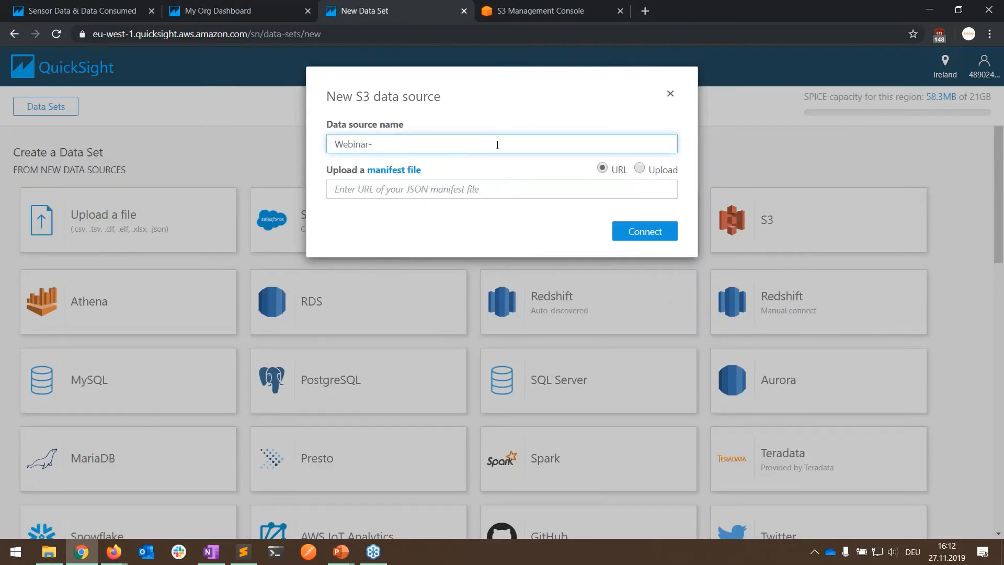
type("event-EDS")
left_click(640, 168)
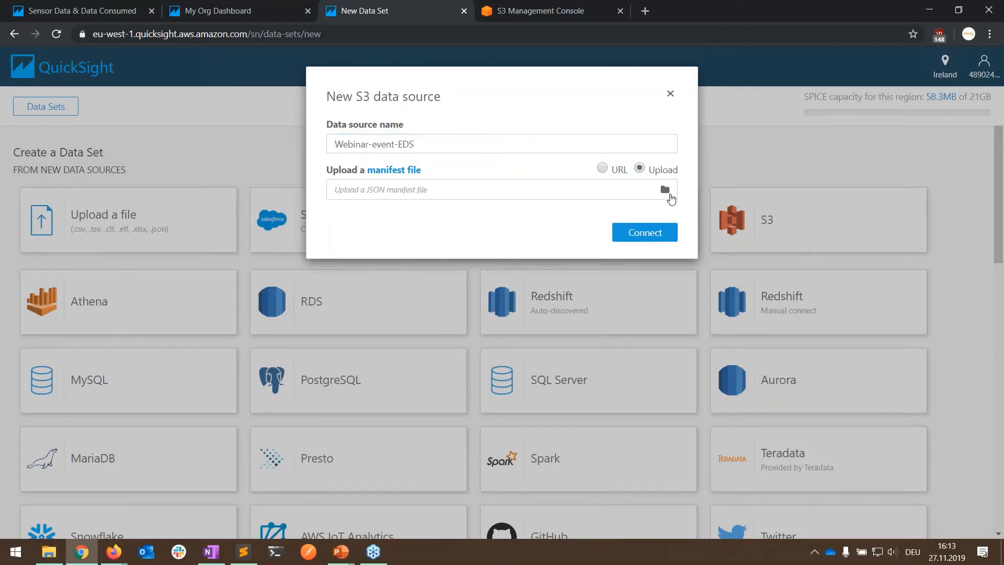
left_click(669, 195)
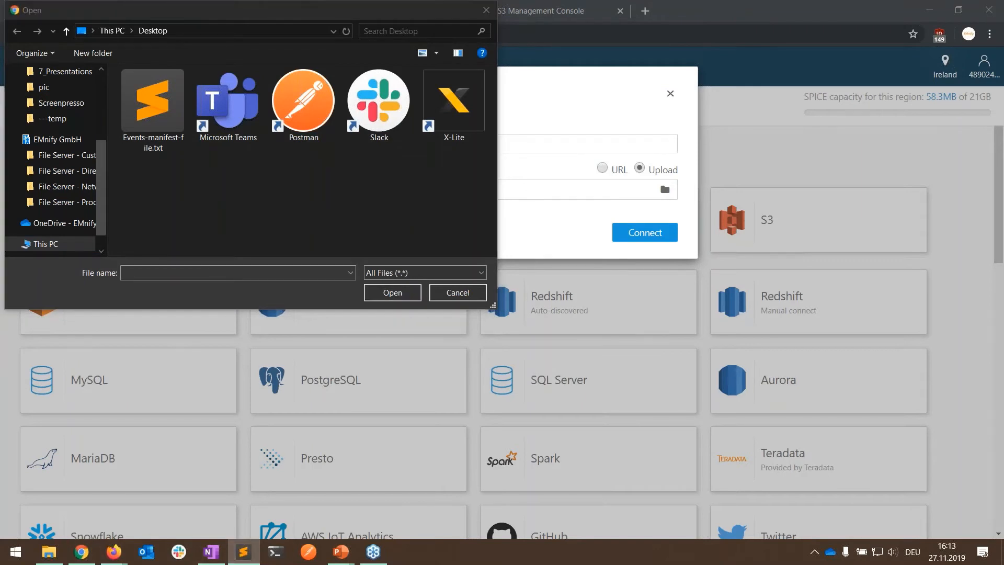
Examine the bucket URI, format and delimiter in Events-manifest-file.txt in Sublime Text, then minimise the editor
left_click_drag(1003, 0, 555, 47)
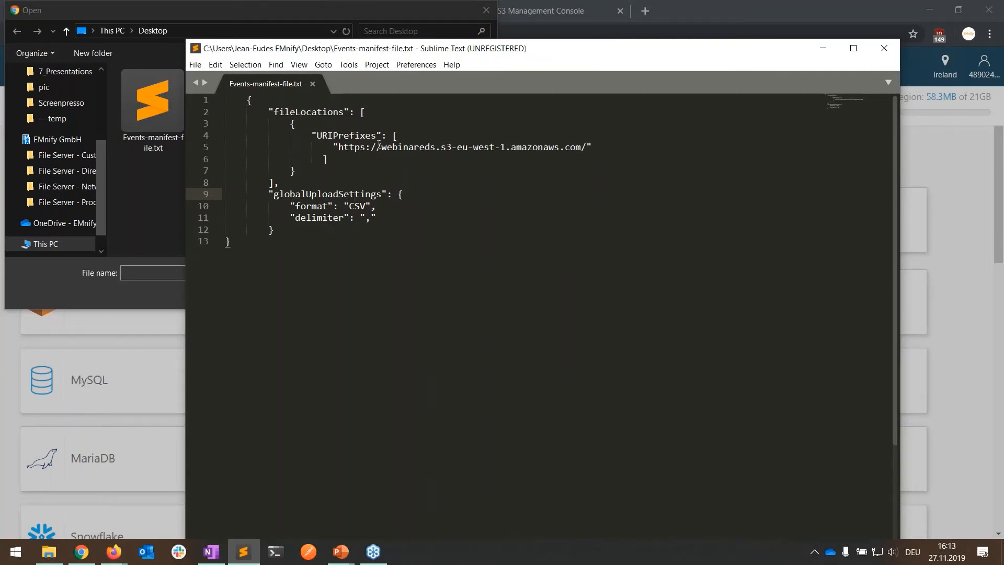
left_click_drag(338, 147, 592, 148)
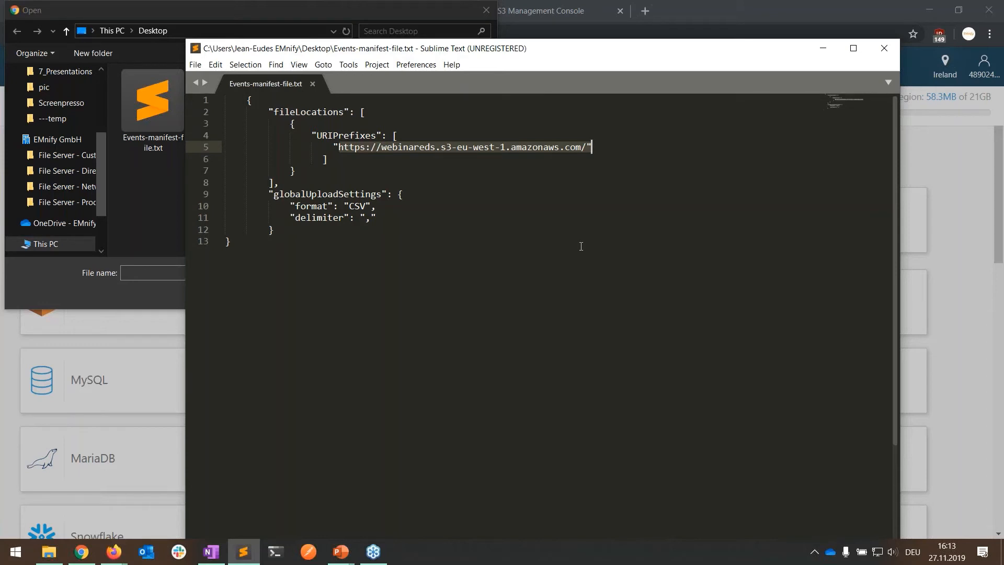
left_click(398, 156)
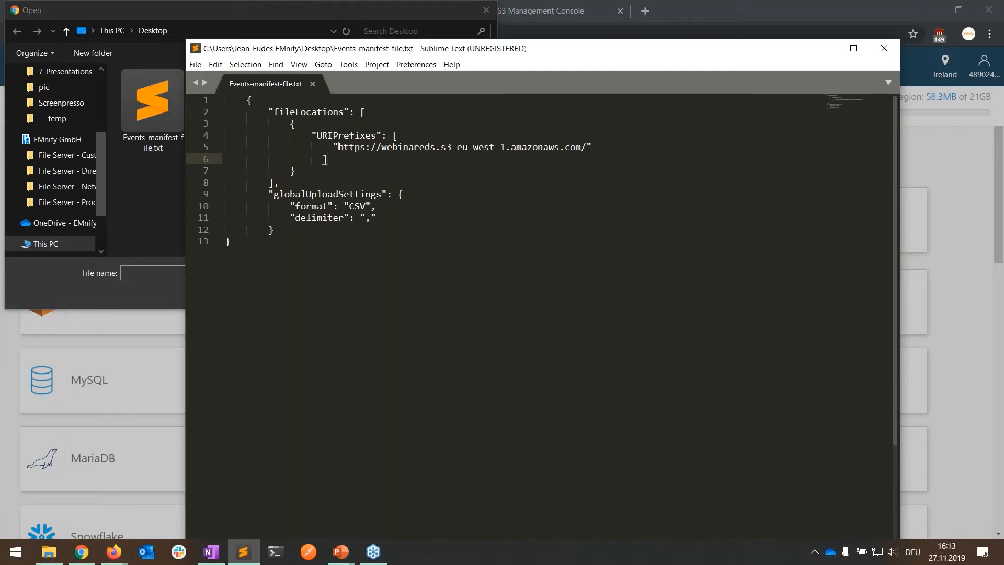
left_click_drag(338, 146, 587, 143)
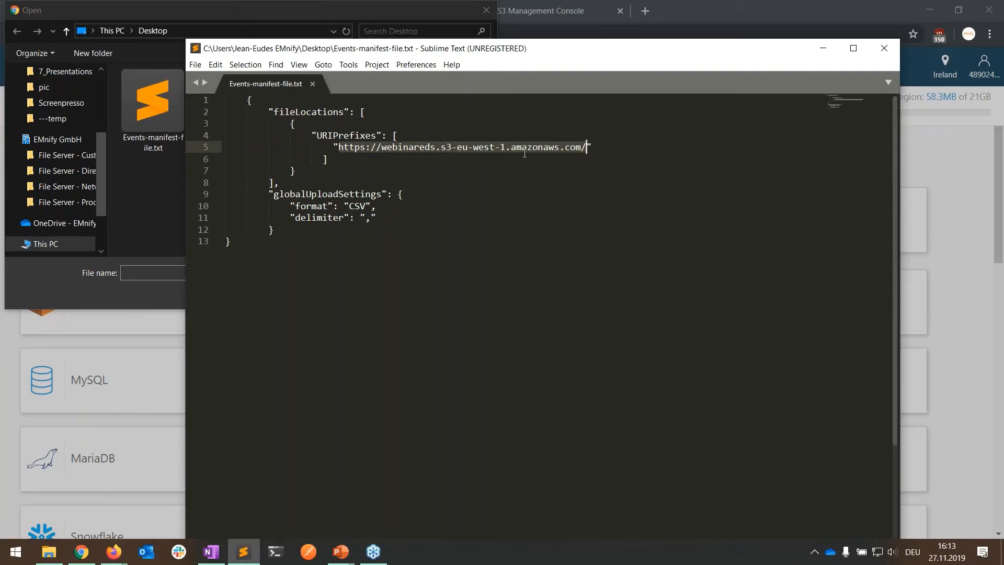
double_click(415, 149)
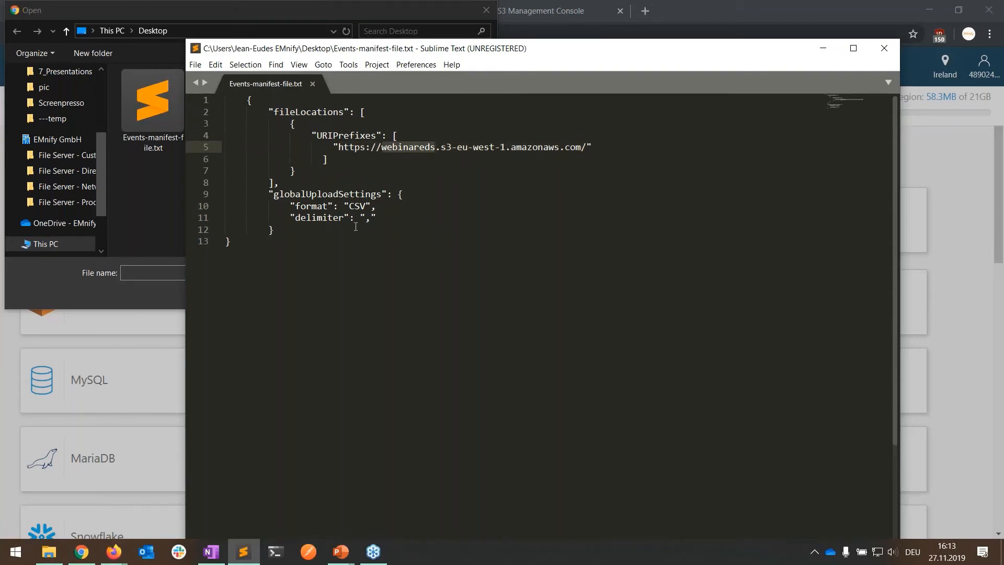
double_click(358, 206)
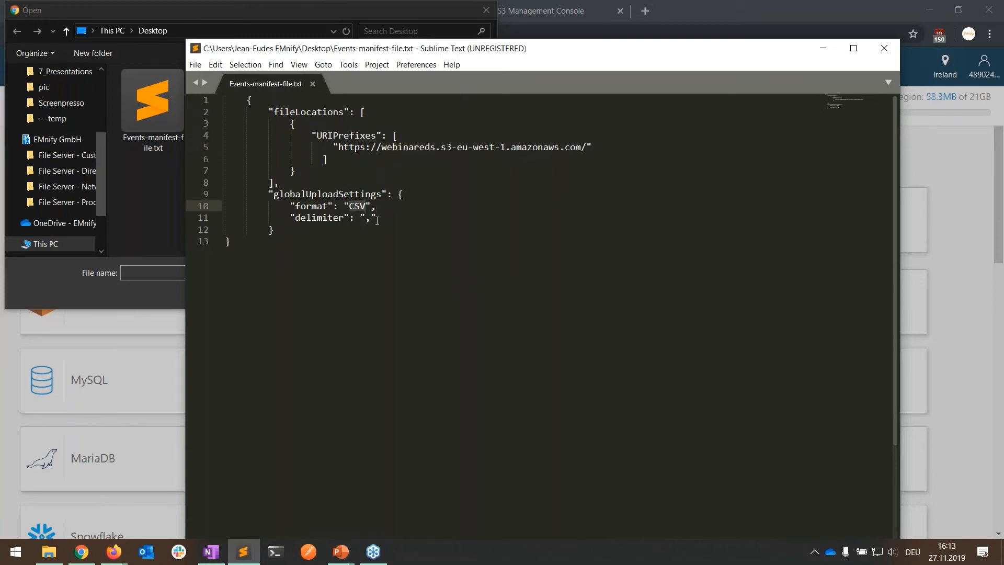
left_click(366, 219)
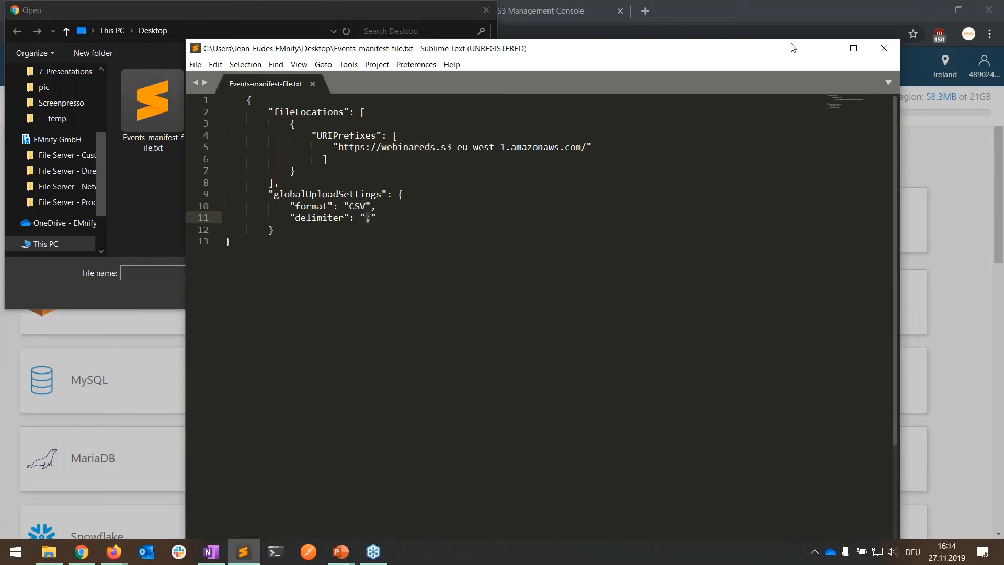
left_click(819, 50)
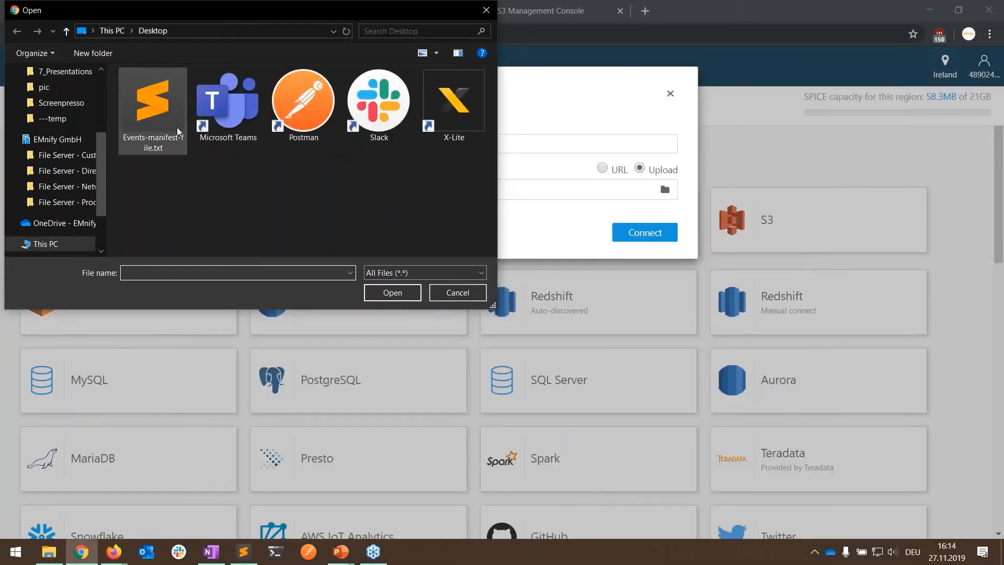
Upload Events-manifest-file.txt, connect the S3 data source and open the resulting data set for editing and preview
left_click(153, 104)
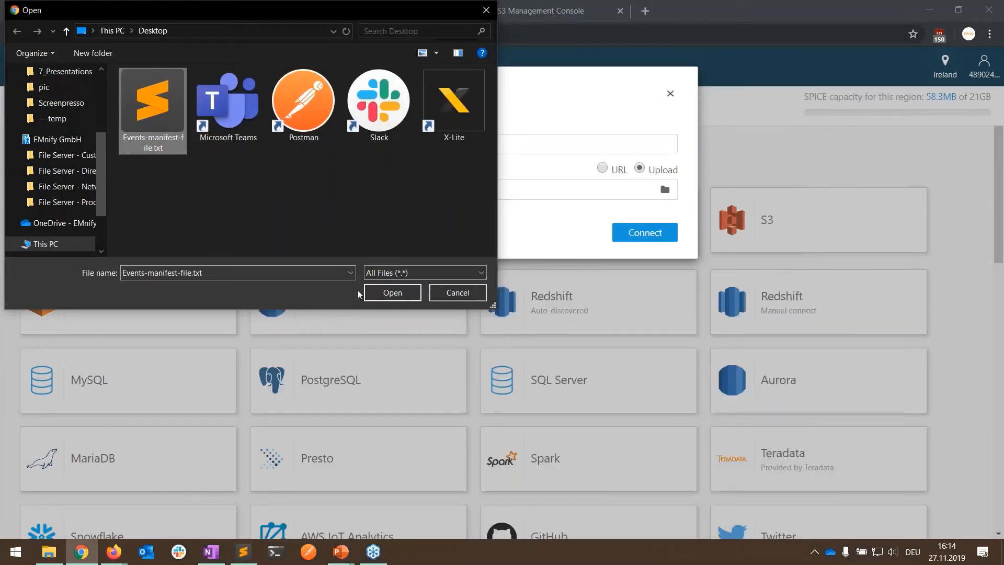
left_click(389, 292)
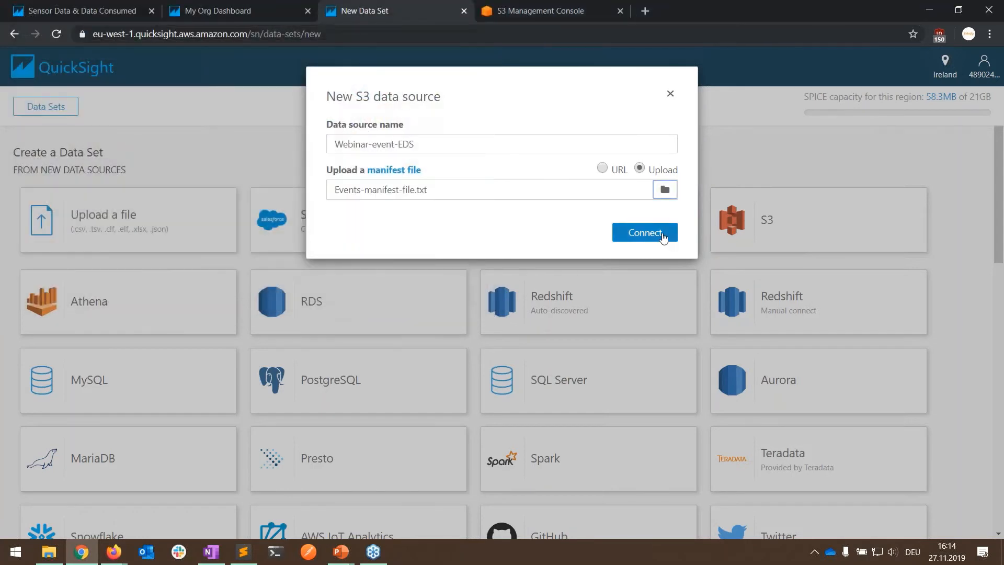
left_click(658, 234)
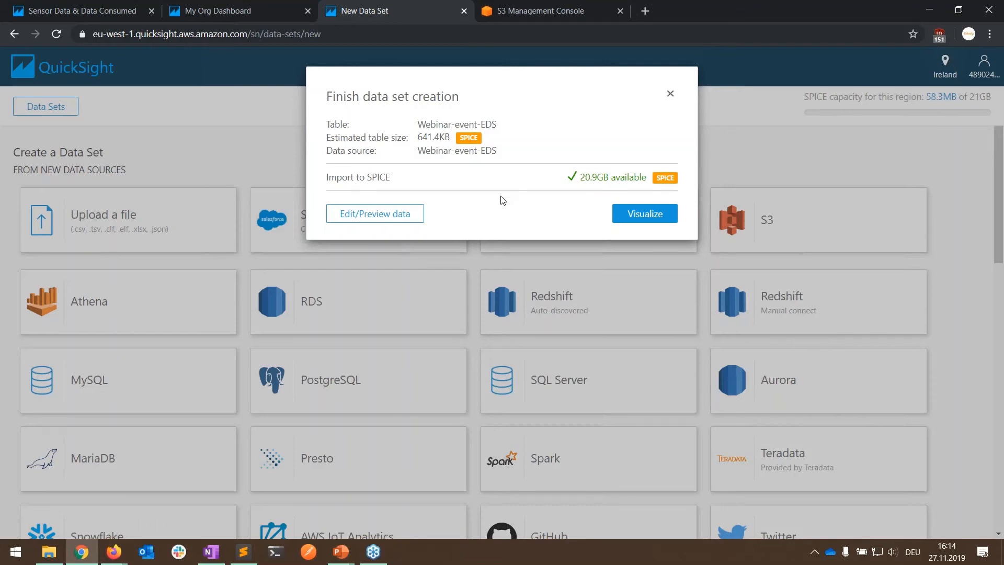
left_click(377, 220)
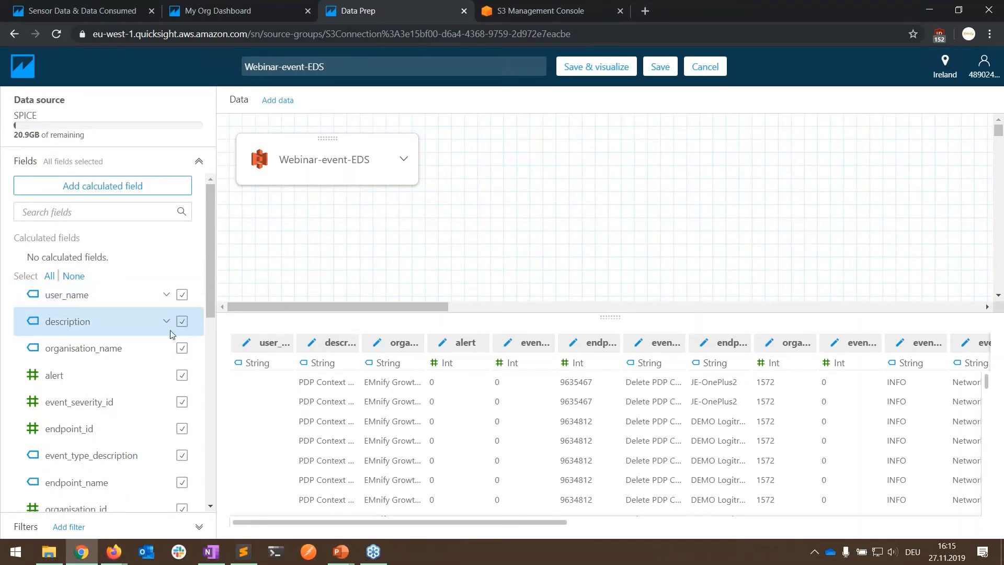
Exclude the fields user_name, organisation_name, alert, event_severity_id and endpoint_id from the data set
left_click(187, 300)
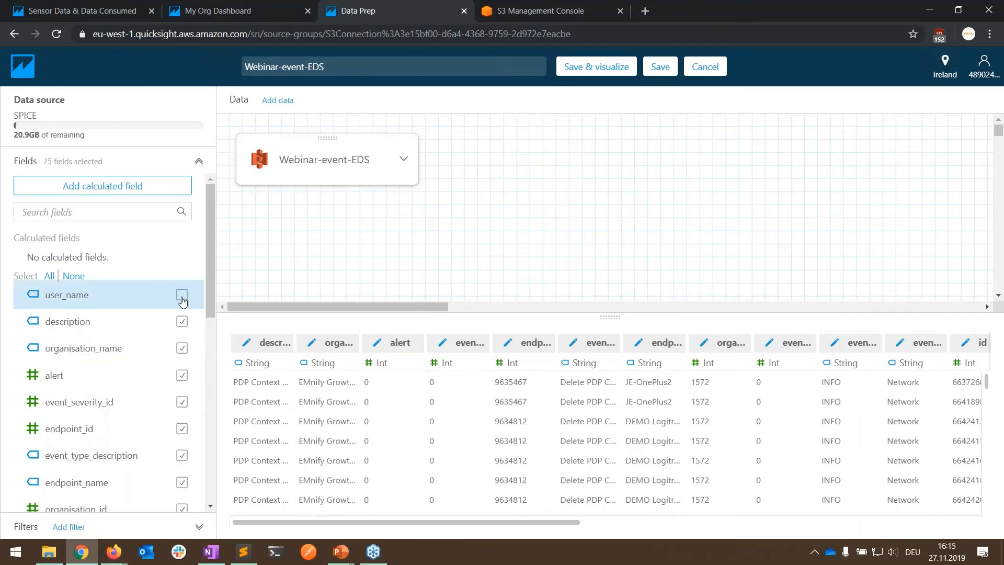
scroll(178, 295, "down", 1)
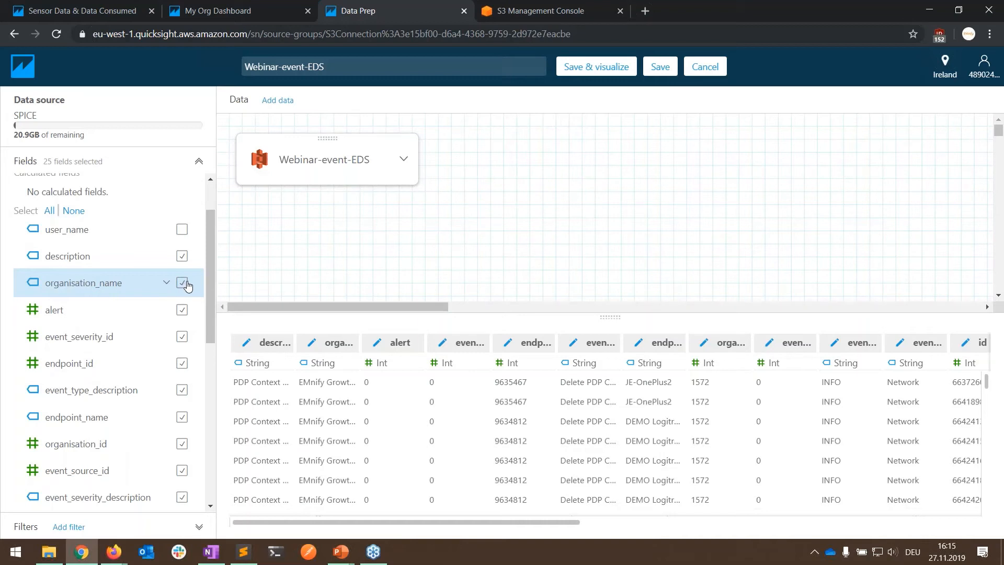
left_click(183, 284)
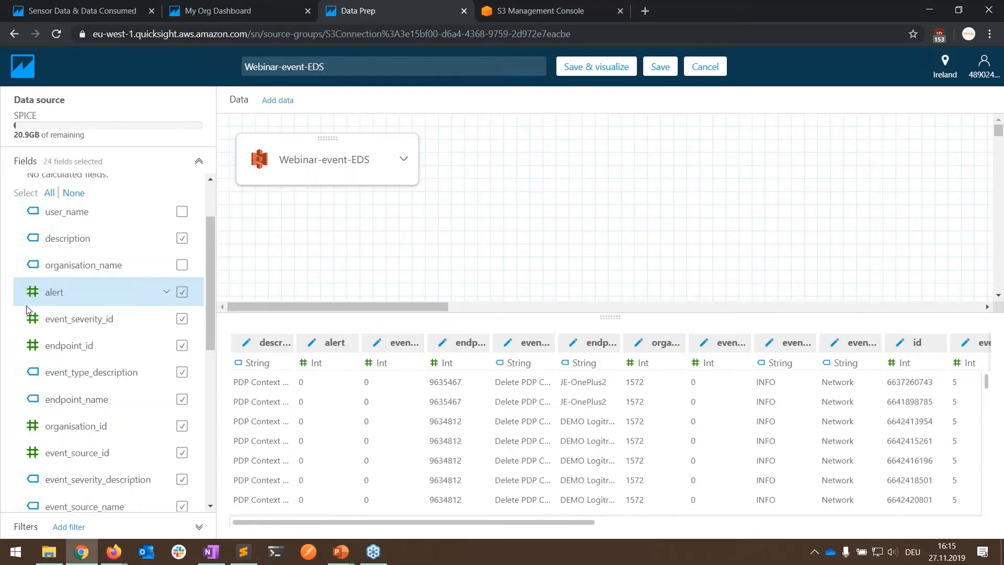
scroll(105, 270, "down", 1)
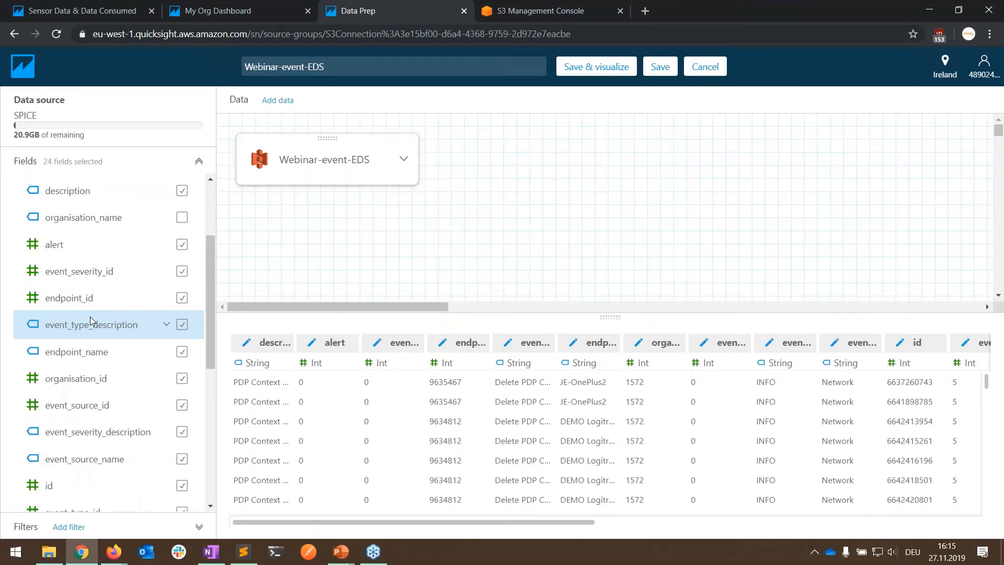
left_click(181, 246)
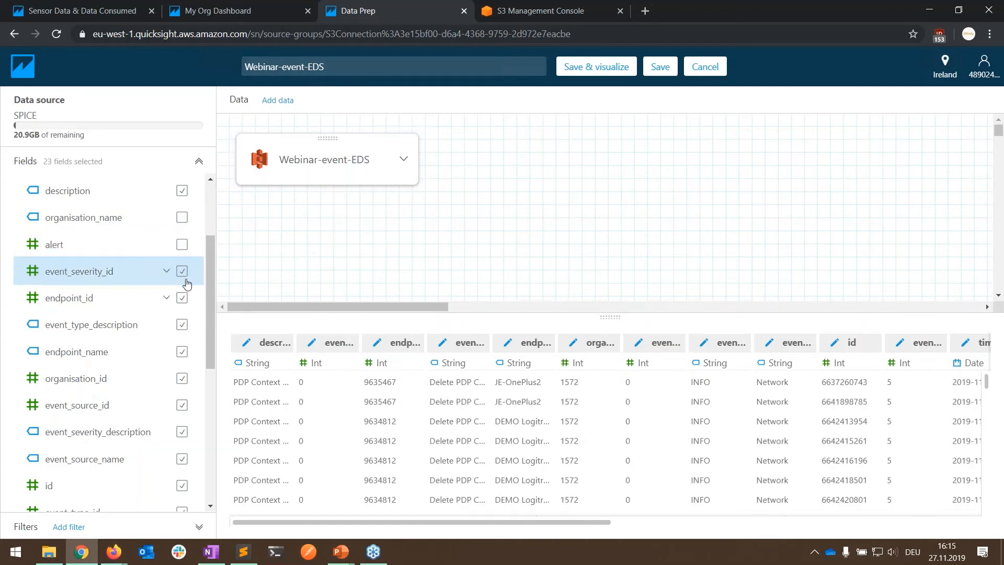
left_click(181, 271)
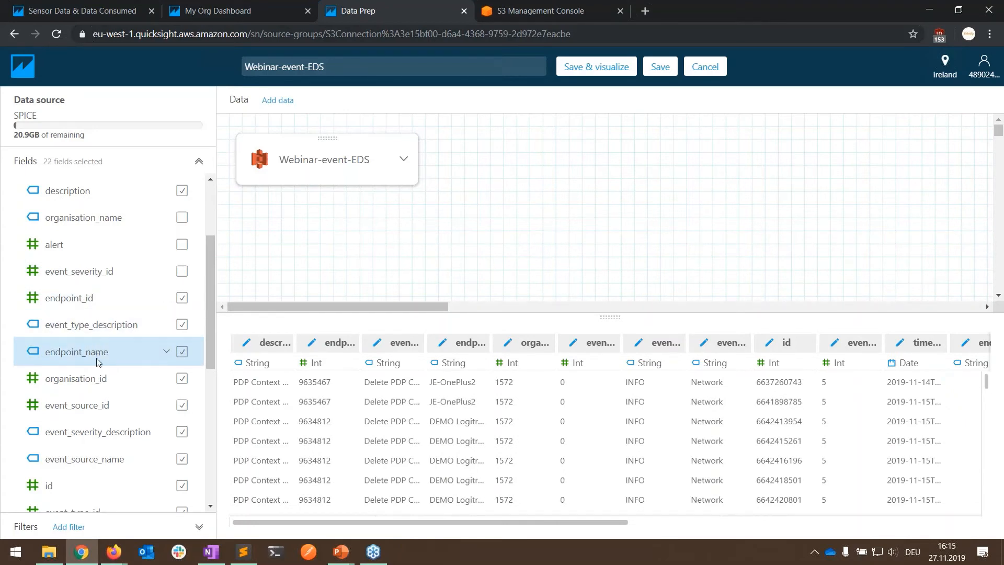
left_click(182, 298)
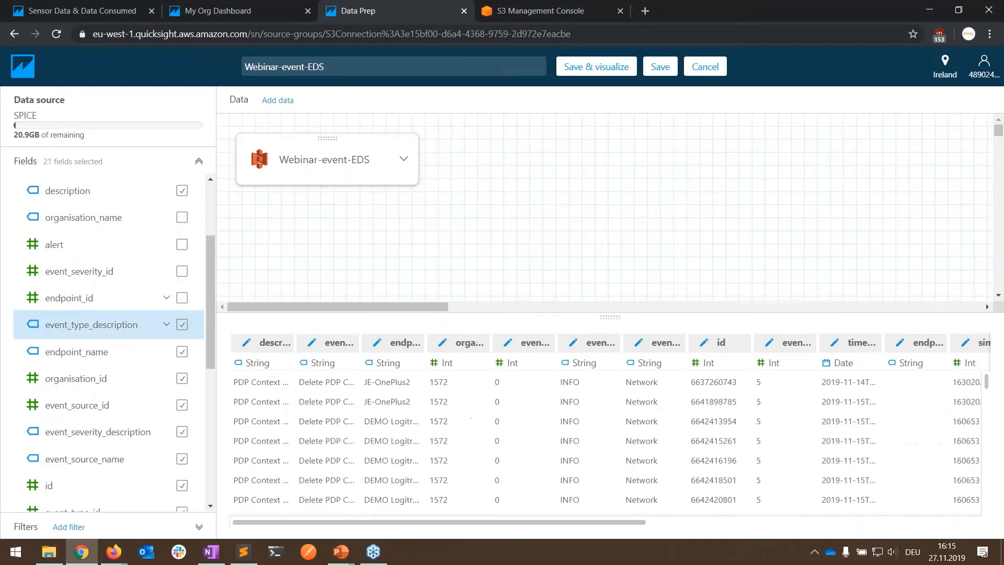
Exclude the fields organisation_id, event_source_id, event_source_name, id and event_type_id from the data set
scroll(76, 308, "down", 3)
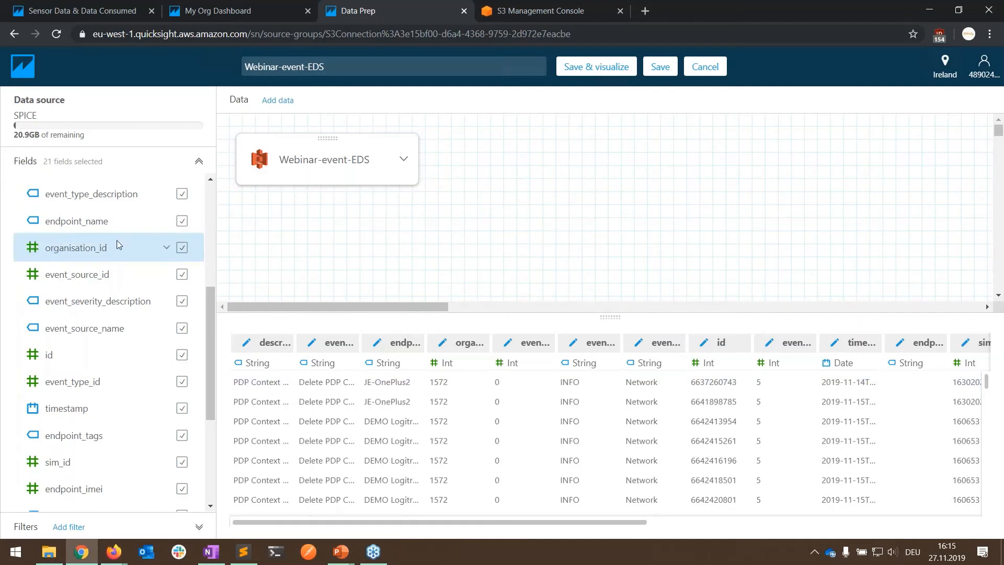
left_click(182, 248)
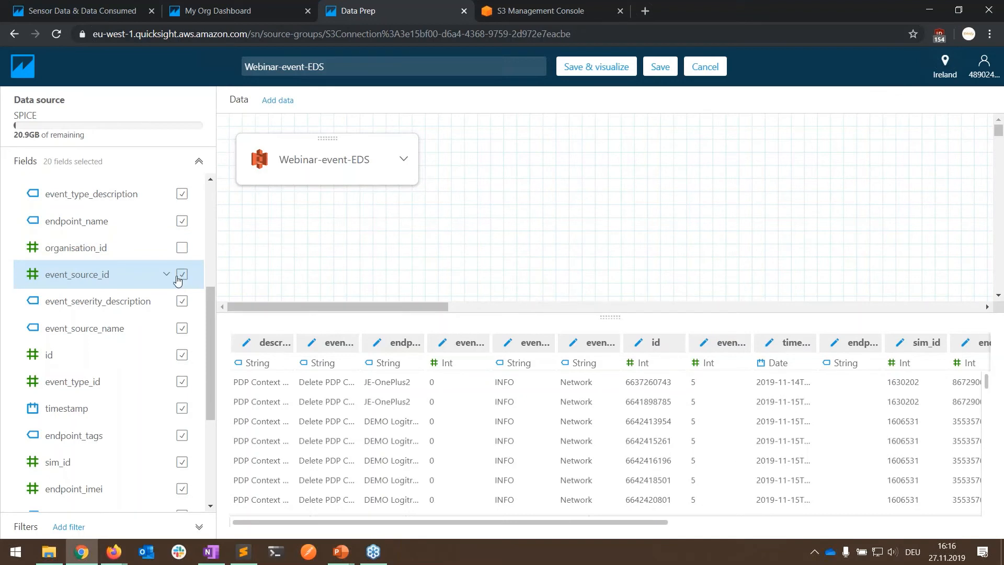
left_click(182, 274)
scroll(157, 267, "down", 1)
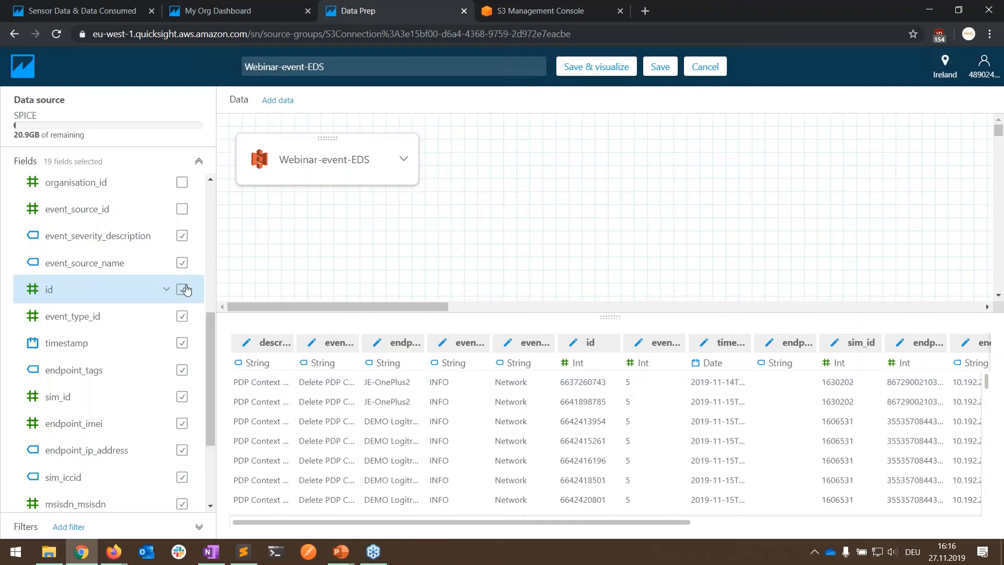
left_click(182, 265)
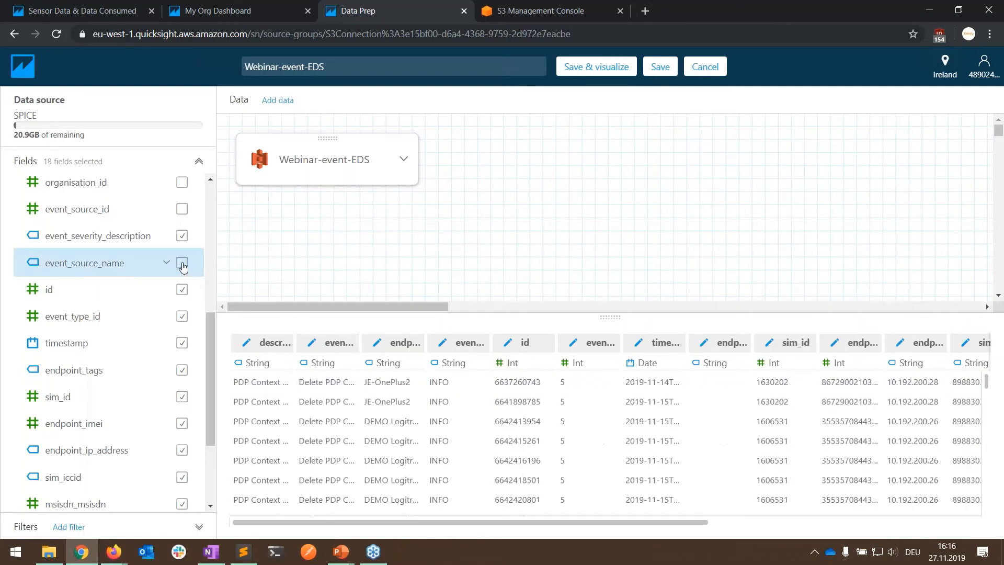
left_click(182, 290)
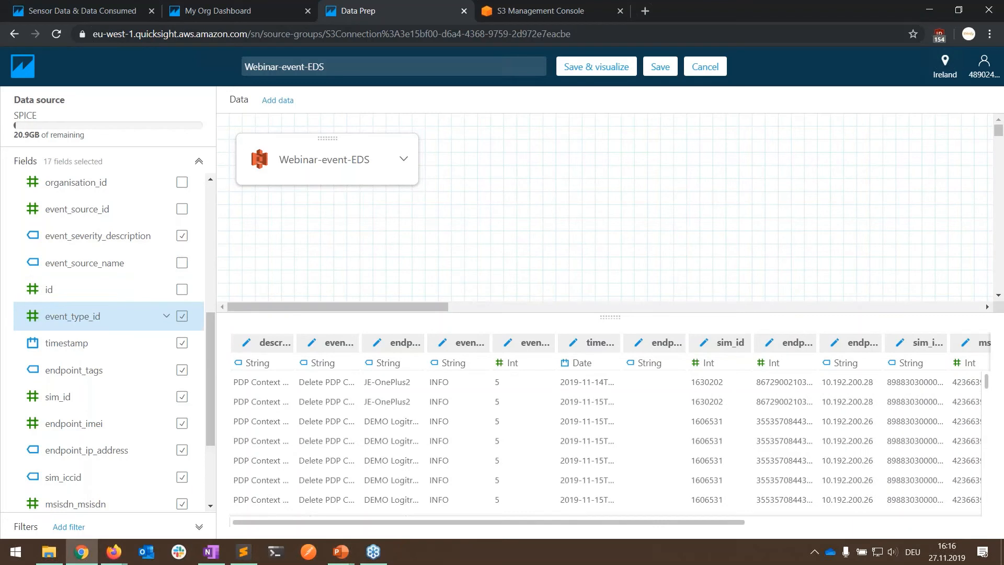
left_click(181, 317)
Exclude the fields sim_id, msisdn_msisdn, sim_production_date, user_id, user_username, imsi_id and imsi_imsi from the data set
scroll(178, 321, "down", 1)
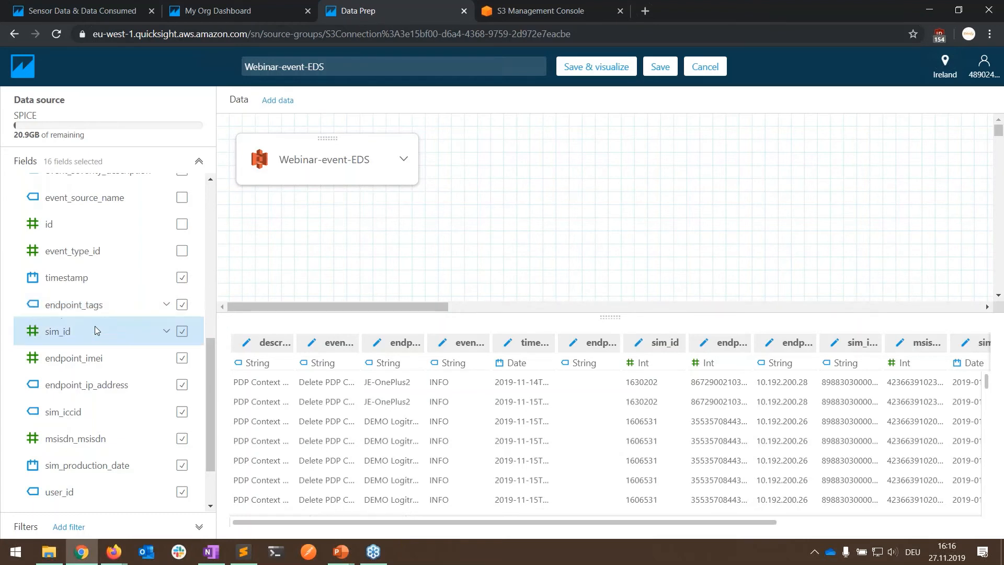
left_click(182, 333)
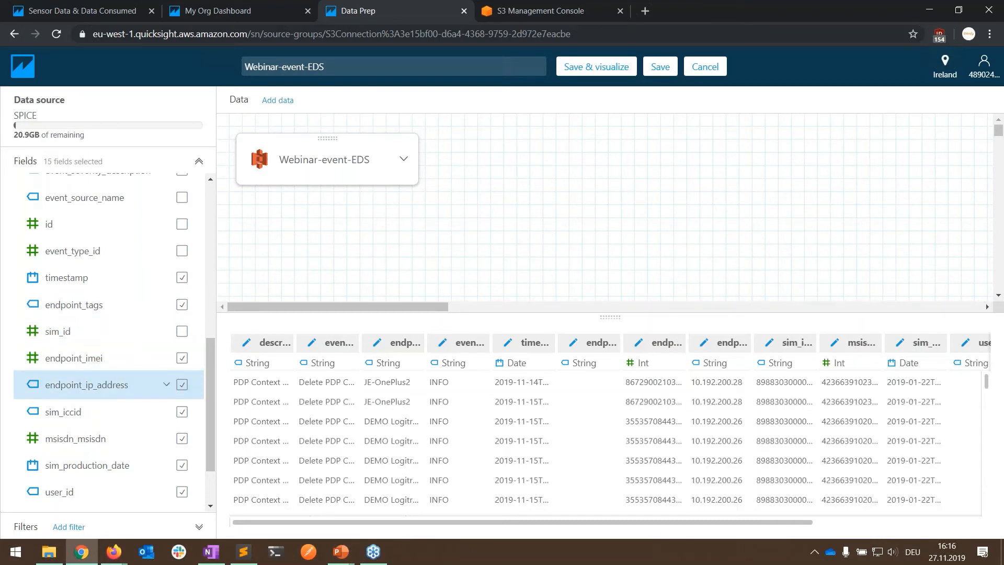
scroll(134, 361, "down", 2)
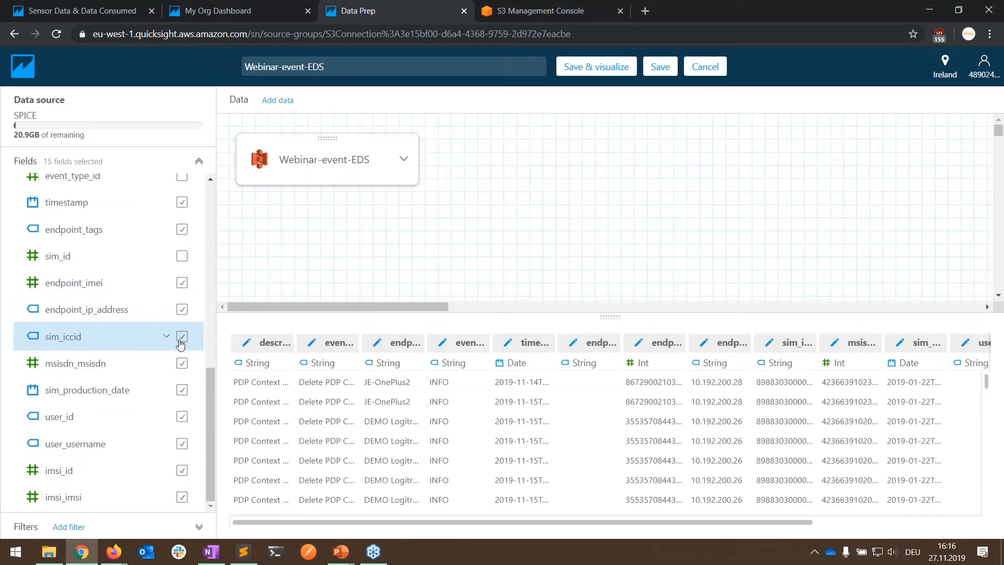
left_click(182, 363)
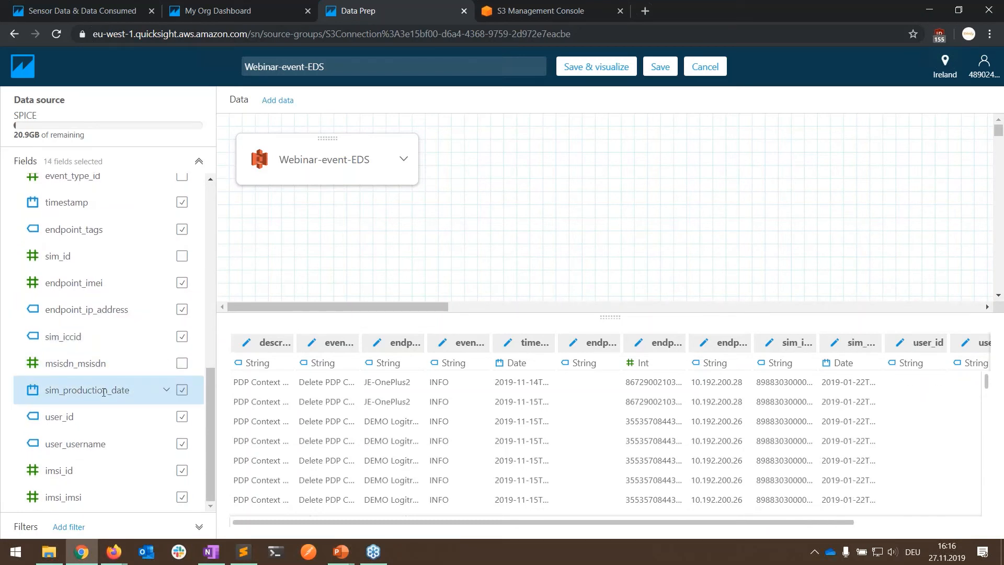
left_click(180, 391)
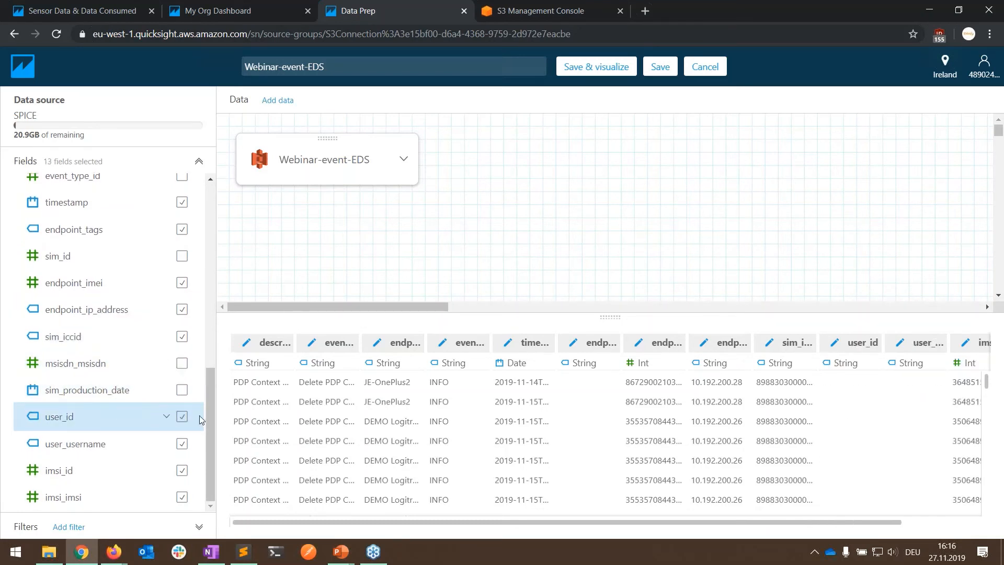
left_click(182, 417)
left_click(181, 443)
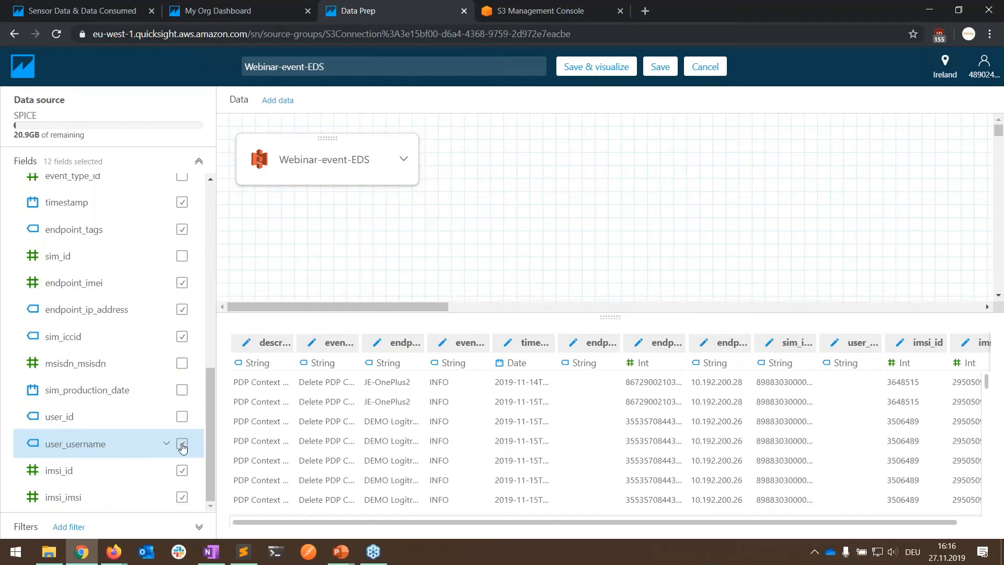
left_click(182, 476)
left_click(182, 496)
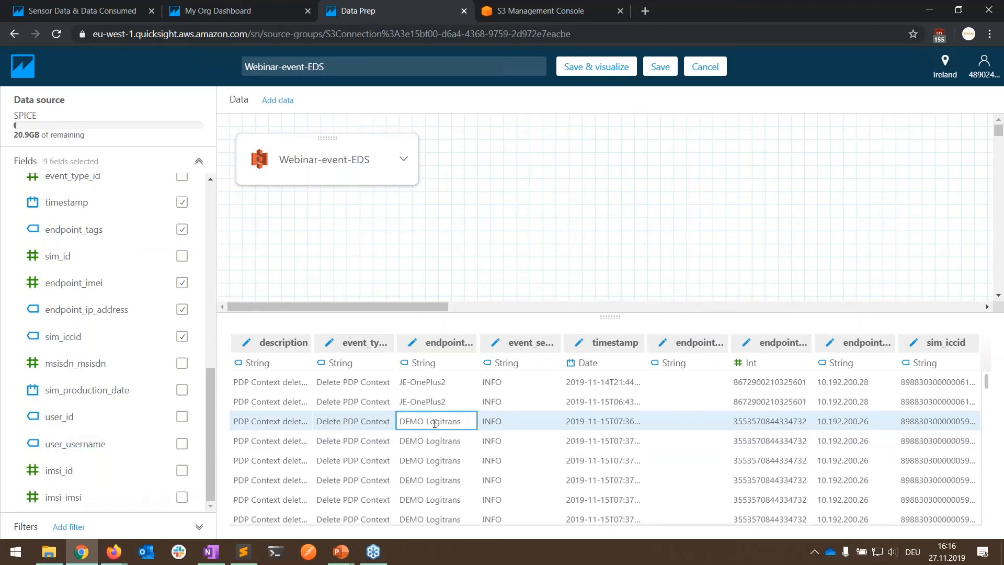
Save and visualize the Webinar-event-EDS data set, and make the empty visual in the new analysis a table
key("XF86AudioLowerVolume")
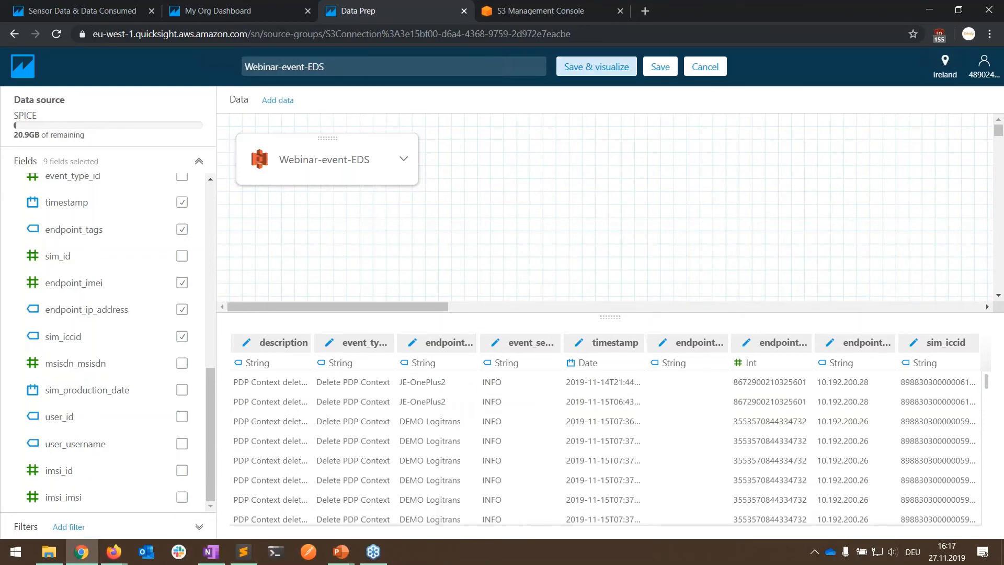
left_click(591, 71)
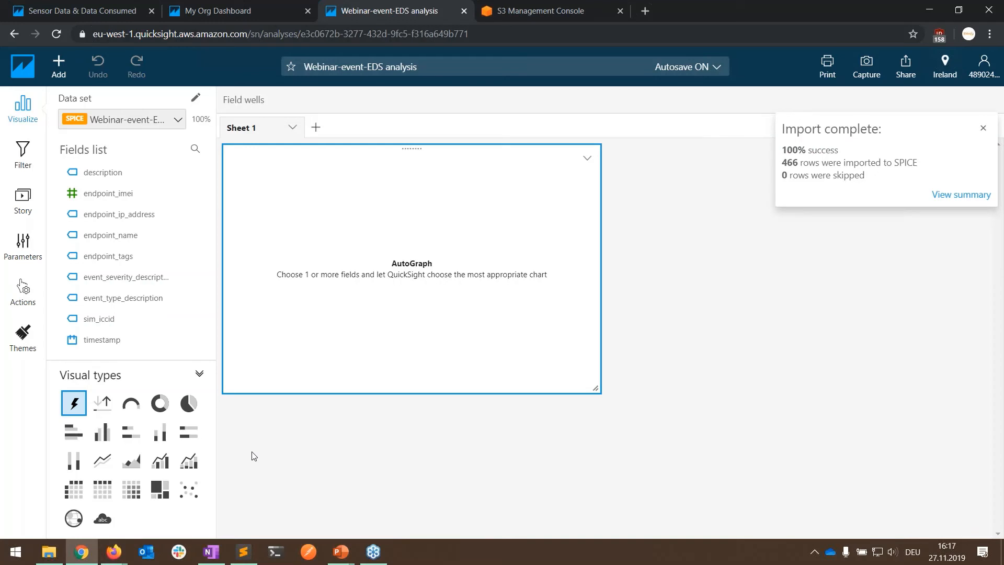
left_click(99, 494)
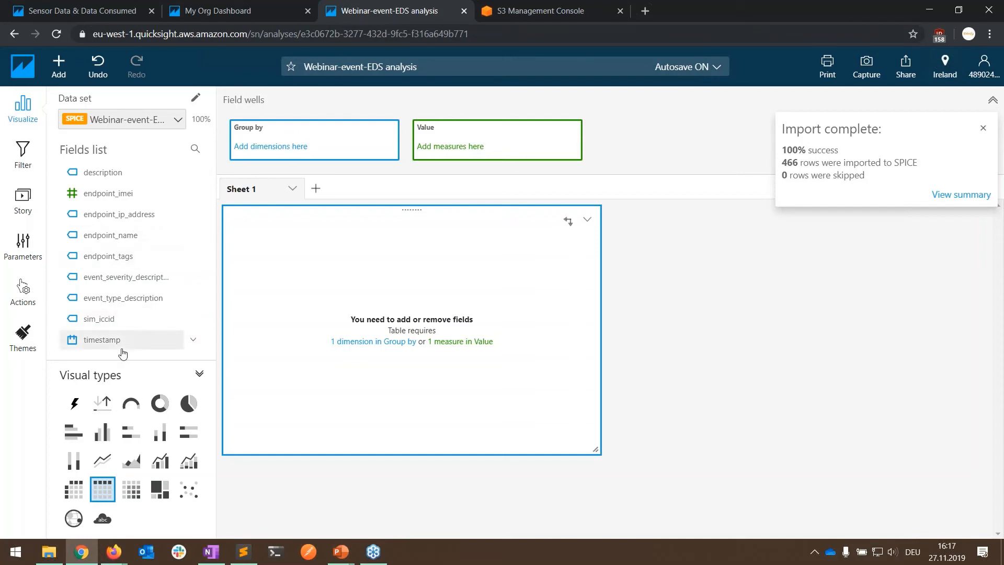
Group the table by timestamp, sim_iccid, endpoint_name and event_type_description, and widen the visual to show all four columns
left_click_drag(123, 345, 321, 157)
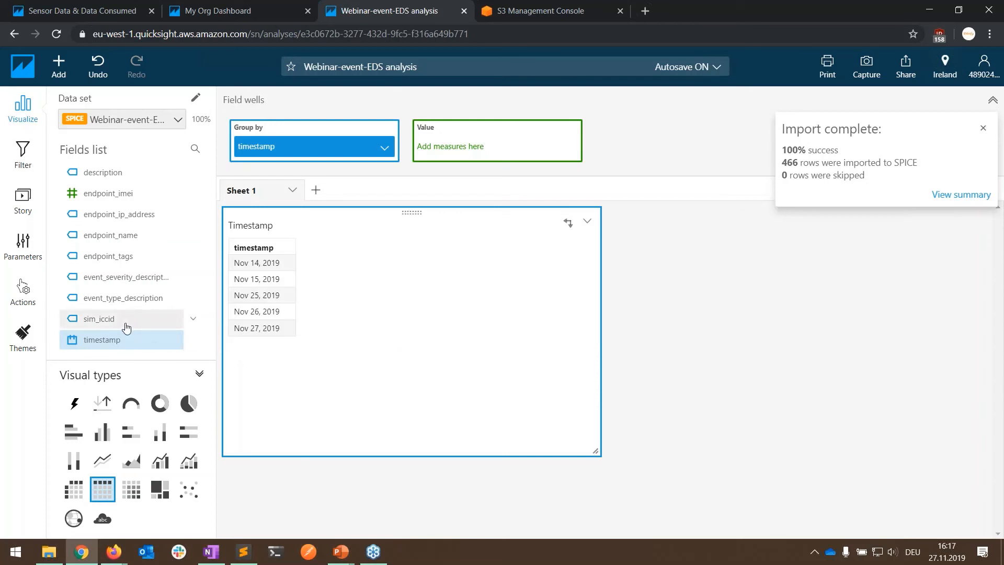
left_click_drag(126, 329, 305, 170)
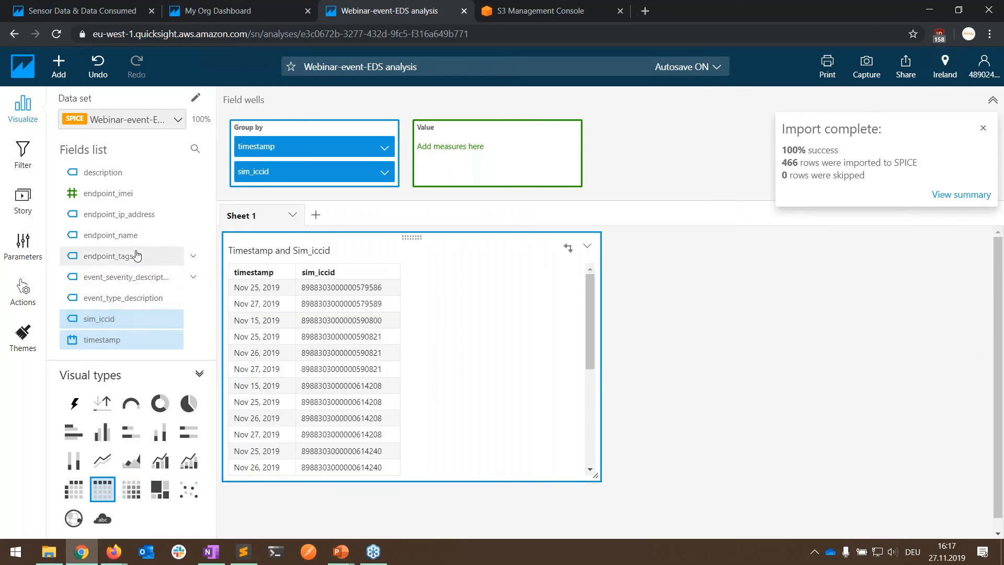
left_click_drag(131, 235, 269, 194)
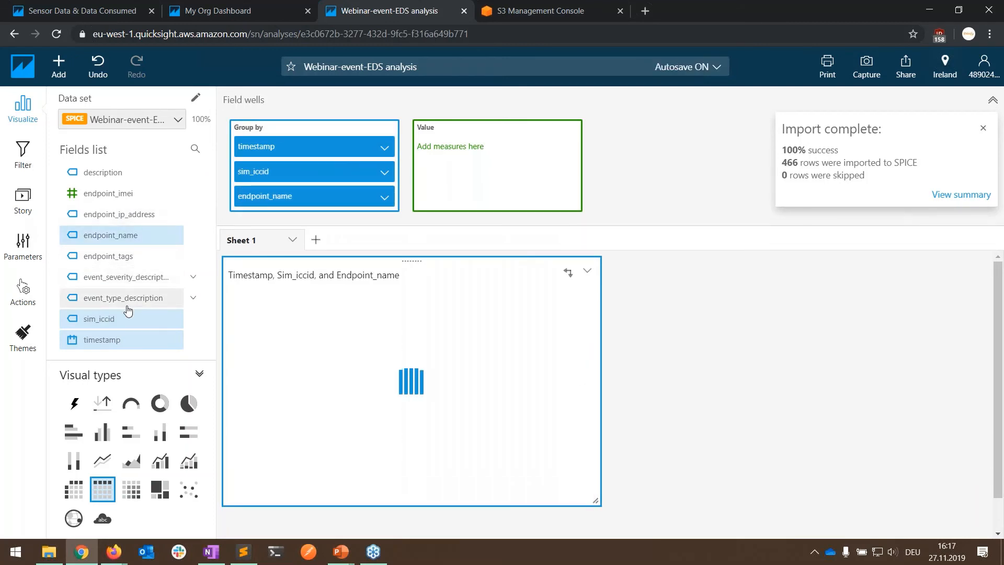
left_click_drag(128, 299, 316, 207)
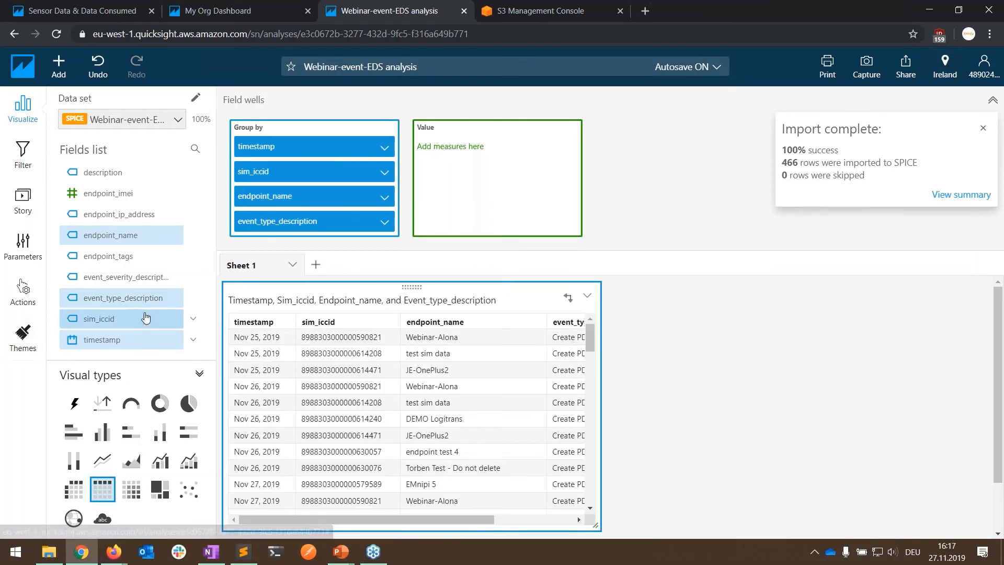
left_click_drag(594, 524, 788, 524)
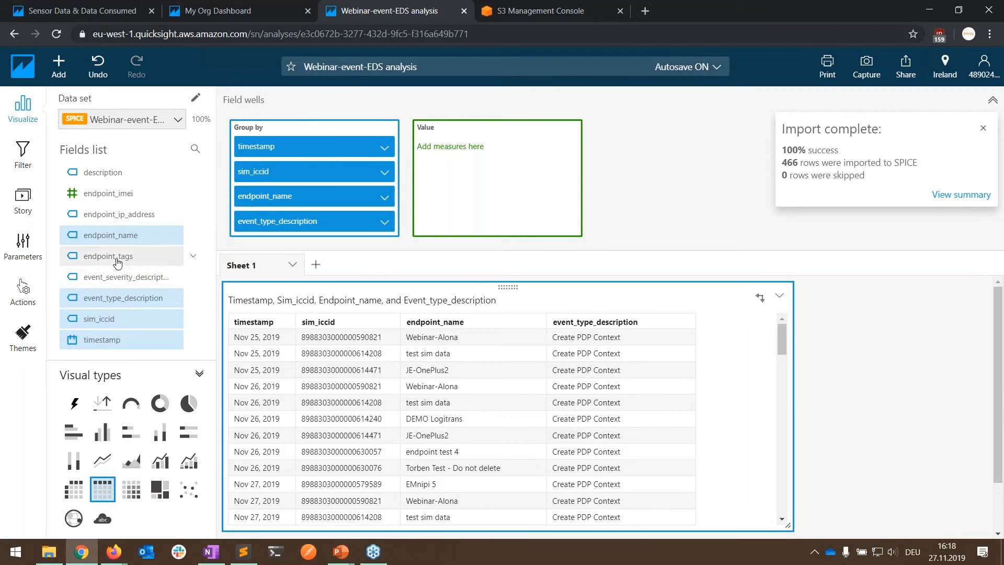
Add endpoint_tags to the table's grouping and widen the visual further to fit the fifth column
left_click_drag(123, 256, 280, 235)
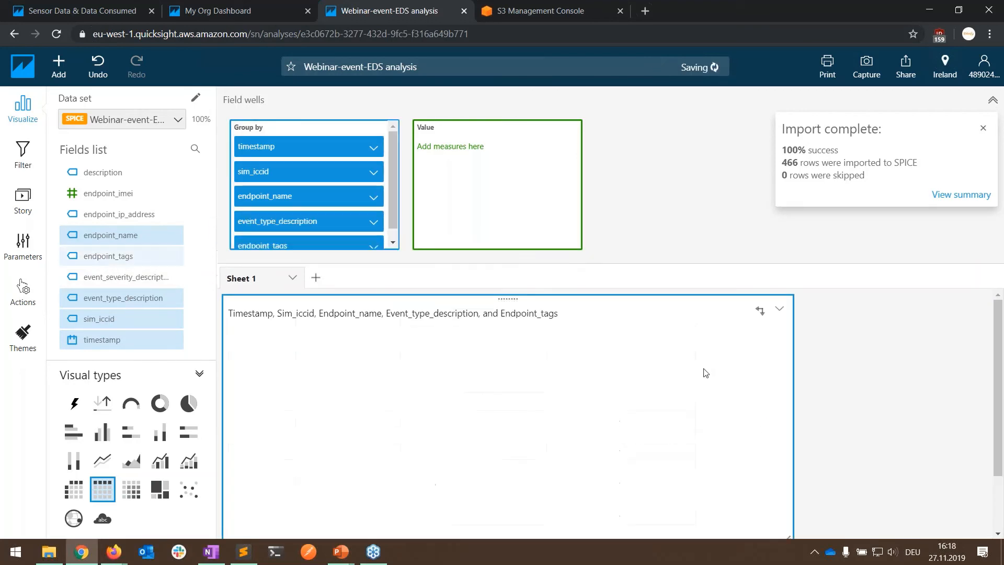
scroll(868, 419, "down", 2)
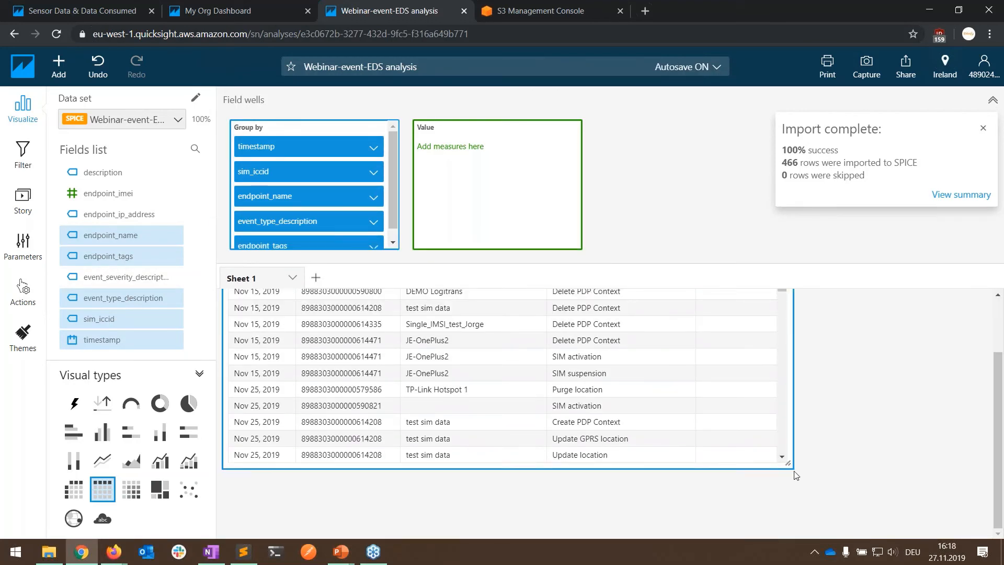
left_click_drag(793, 470, 904, 465)
scroll(943, 418, "up", 1)
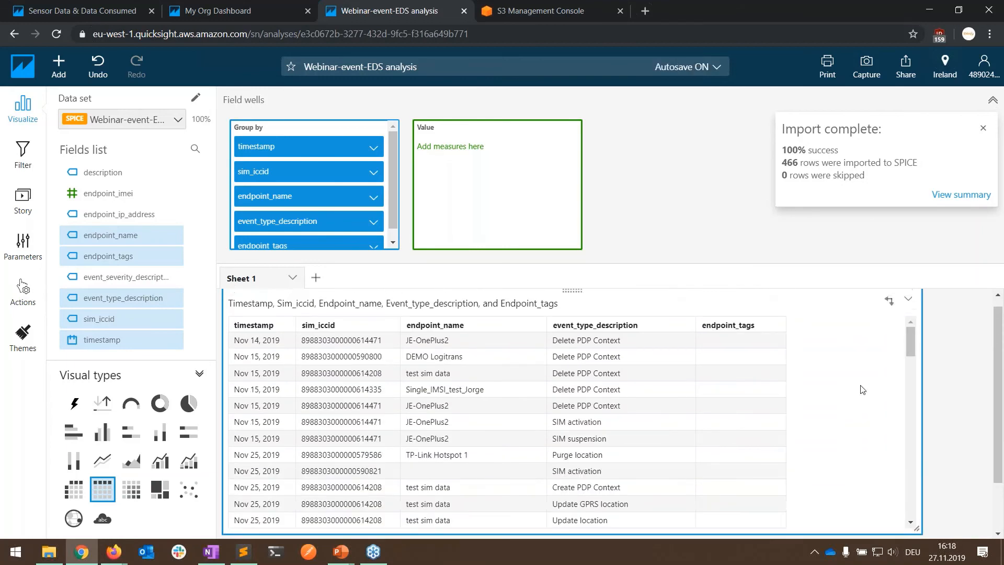
Remove endpoint_tags from the table's grouping and add description in its place
left_click_drag(286, 248, 117, 236)
left_click(373, 247)
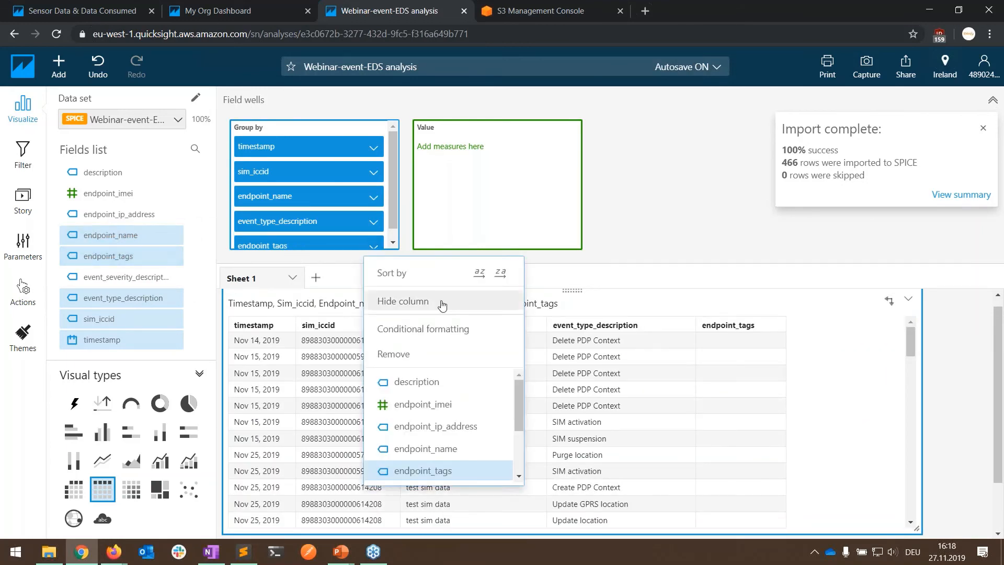
left_click(449, 359)
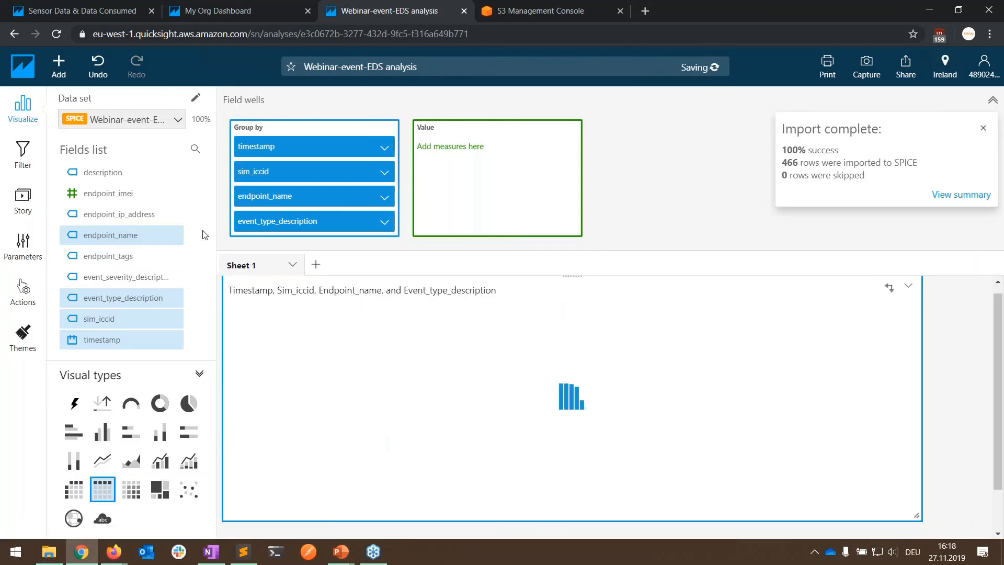
left_click_drag(100, 175, 308, 225)
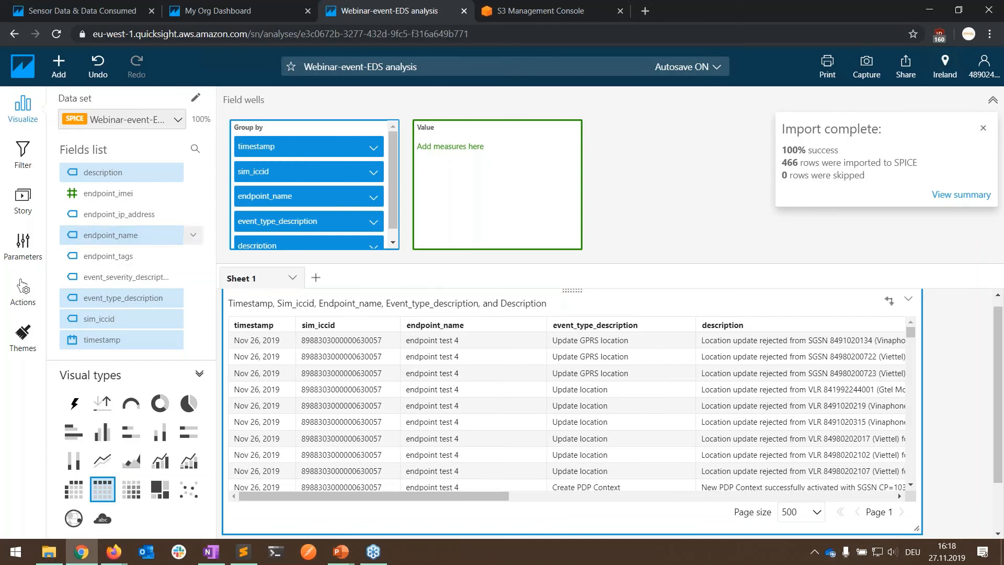
Add an endpoint_name filter to the event table and open it for editing, keeping Filter list as its type
left_click(24, 173)
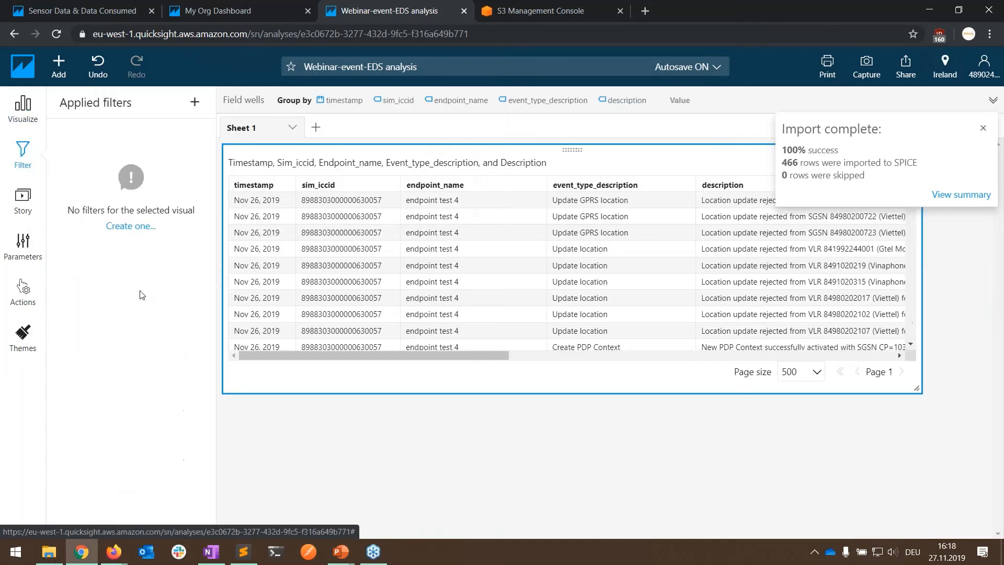
left_click(194, 103)
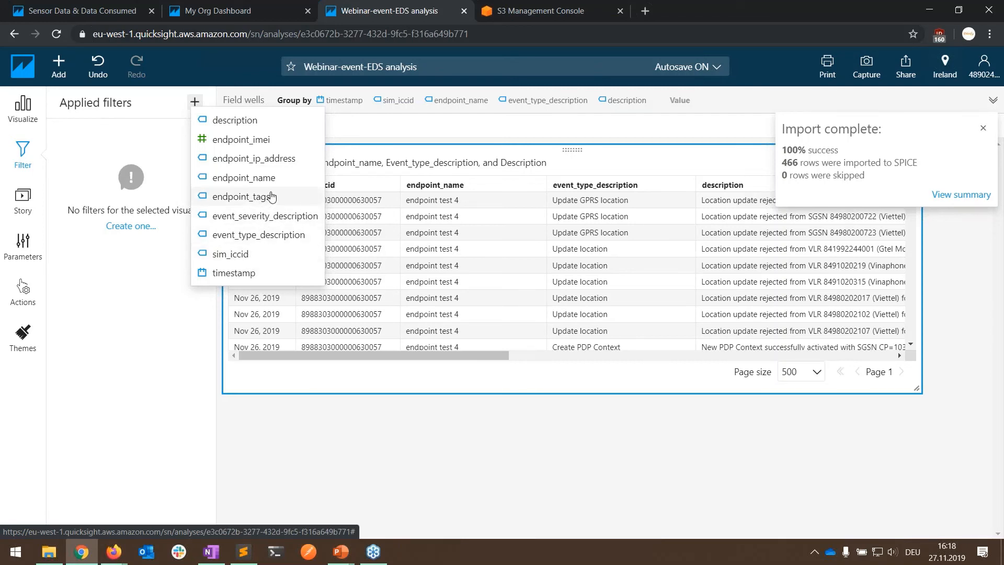
left_click(285, 181)
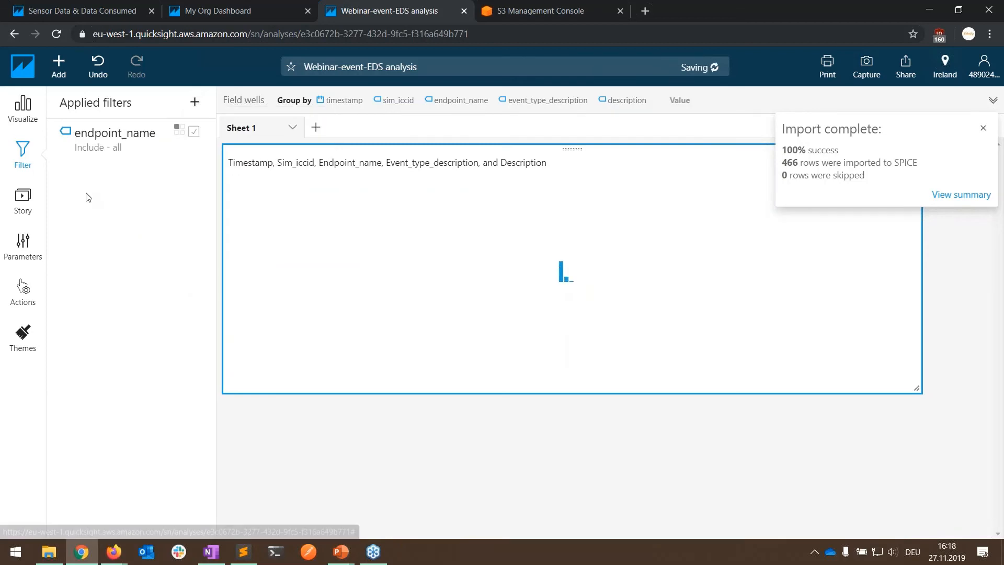
left_click(107, 142)
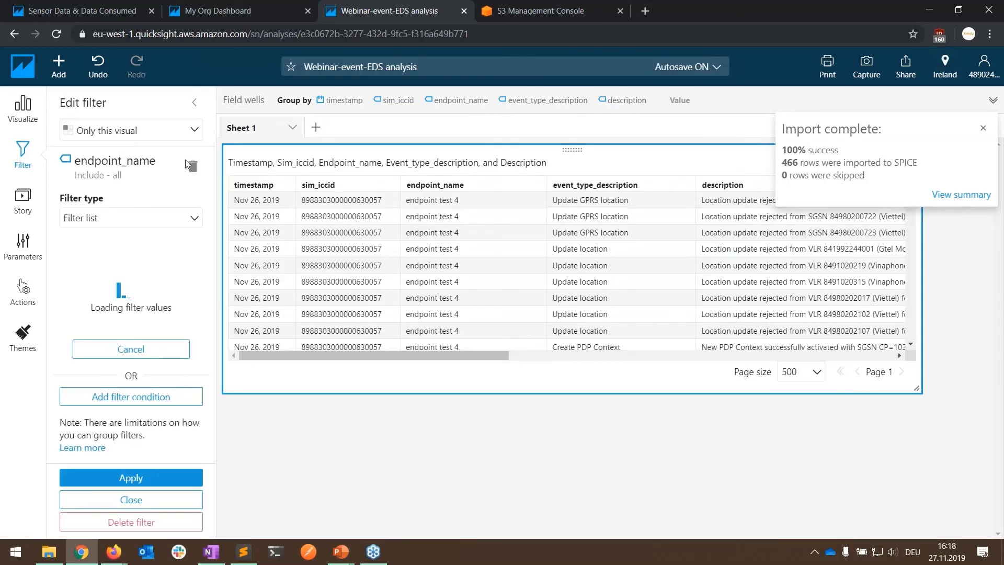
left_click(196, 222)
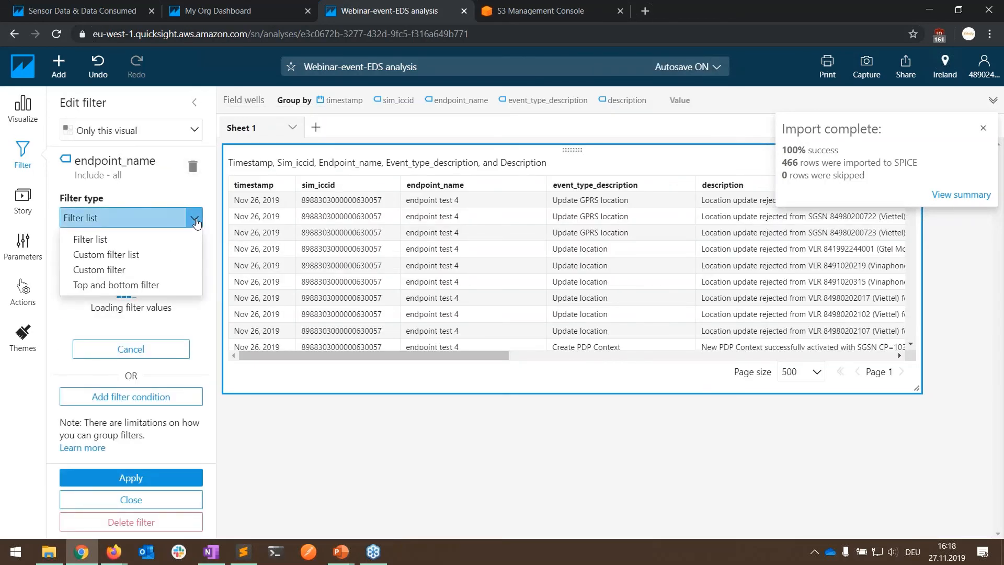
left_click(196, 222)
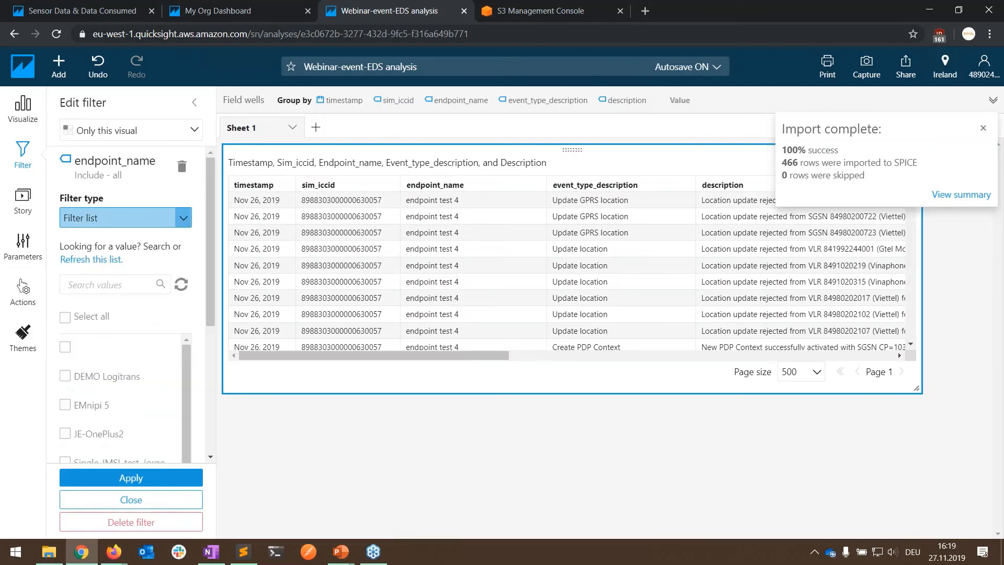
Search the filter values for "one", apply the filter with only JE-OnePlus2 included, and dismiss the import notice
left_click(107, 287)
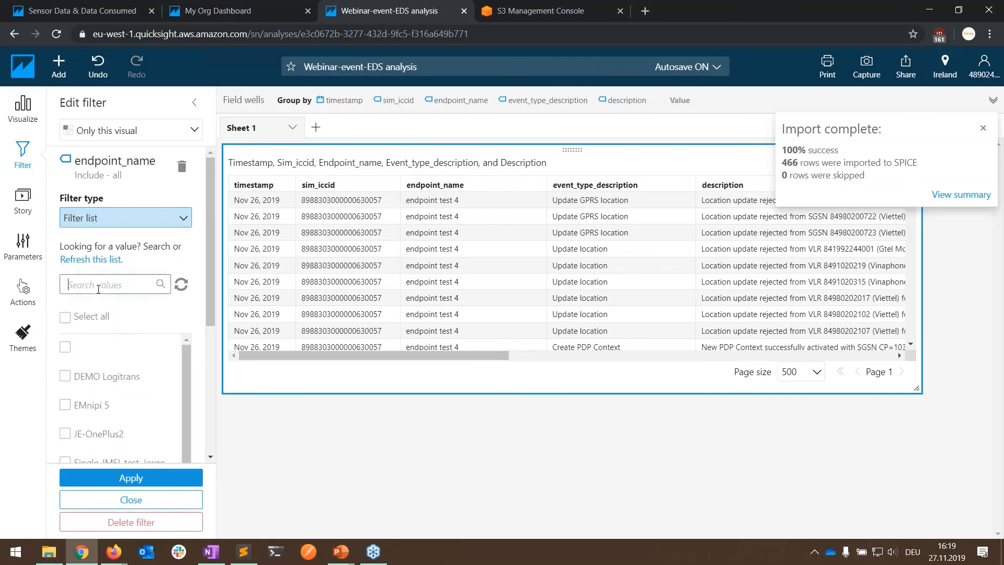
type("one")
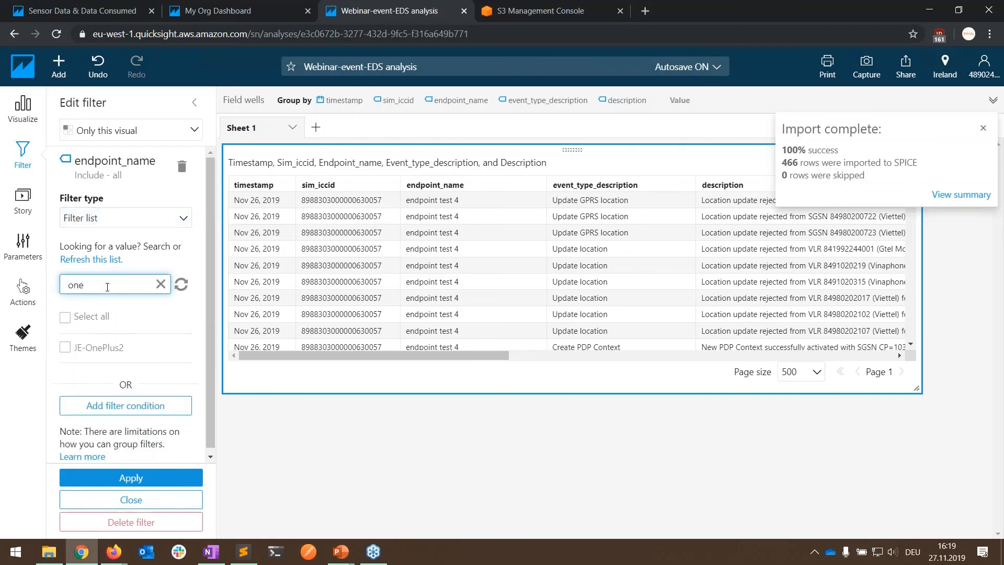
left_click(63, 356)
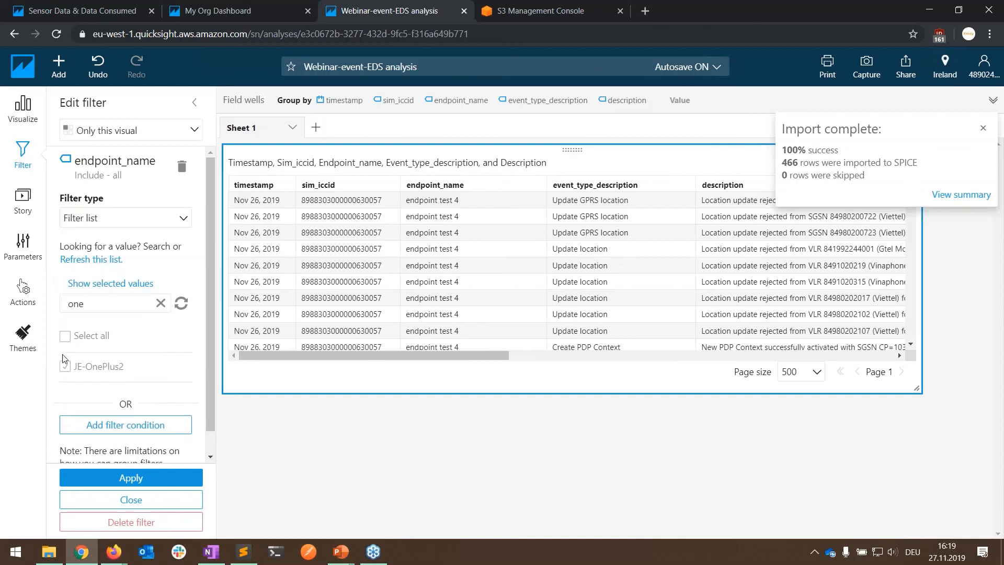
left_click(165, 426)
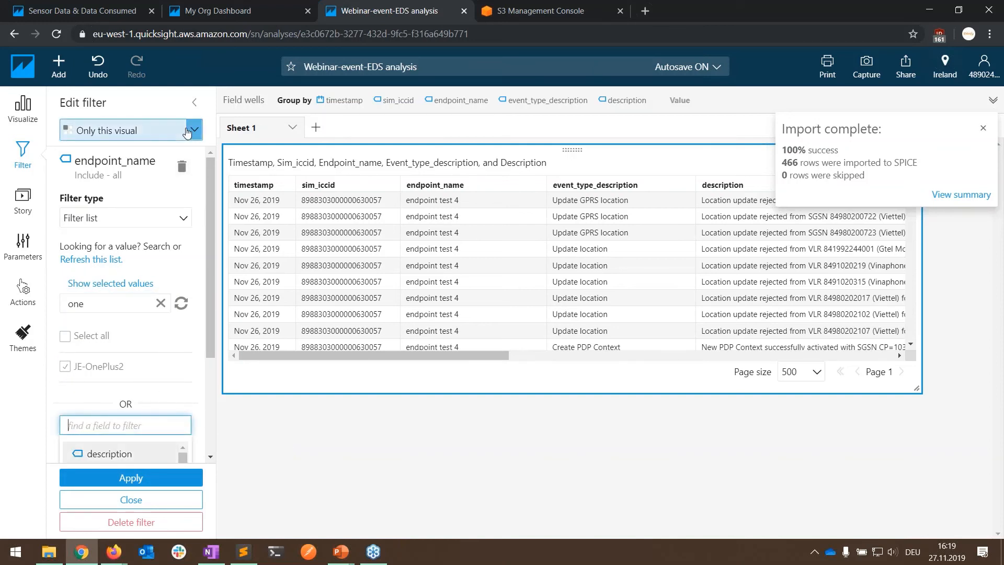
left_click(83, 484)
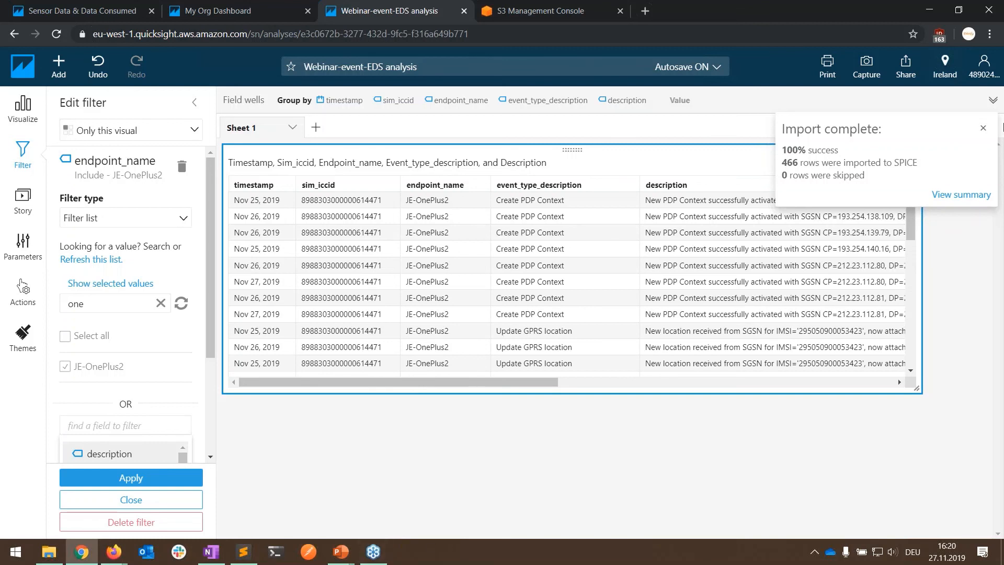
left_click(983, 128)
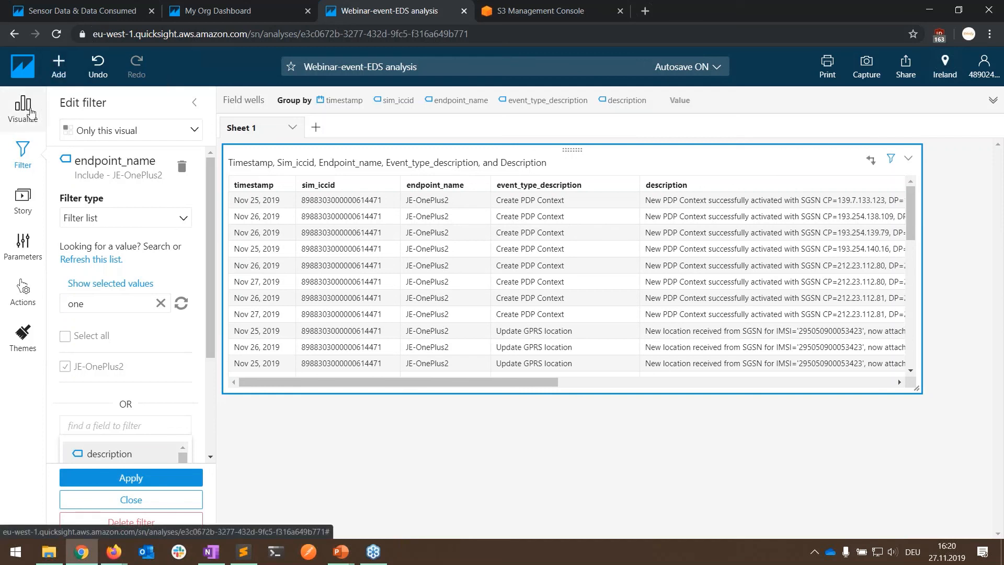
Return to the fields and visual types, and look at which data sets are available in the analysis
left_click(30, 112)
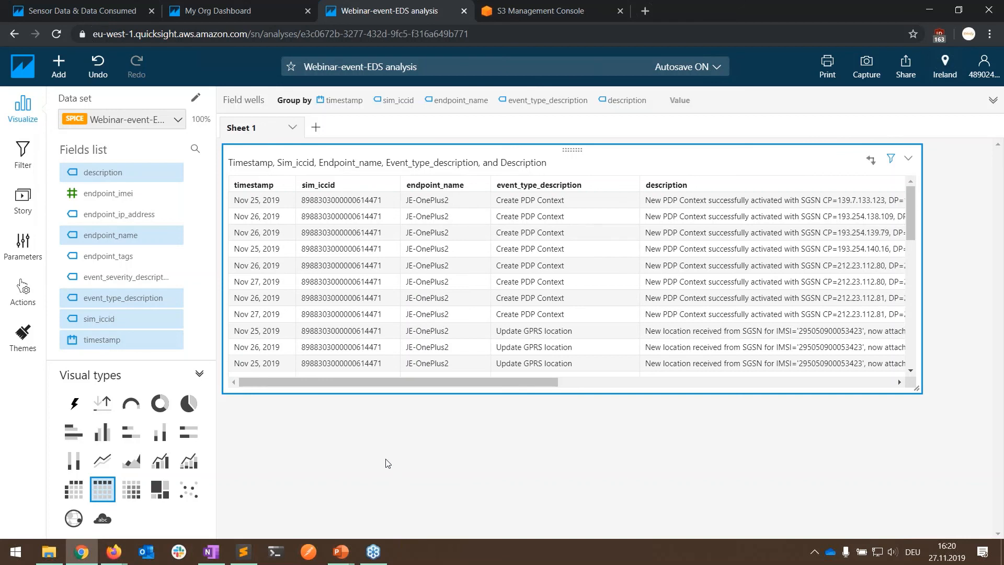
left_click(178, 120)
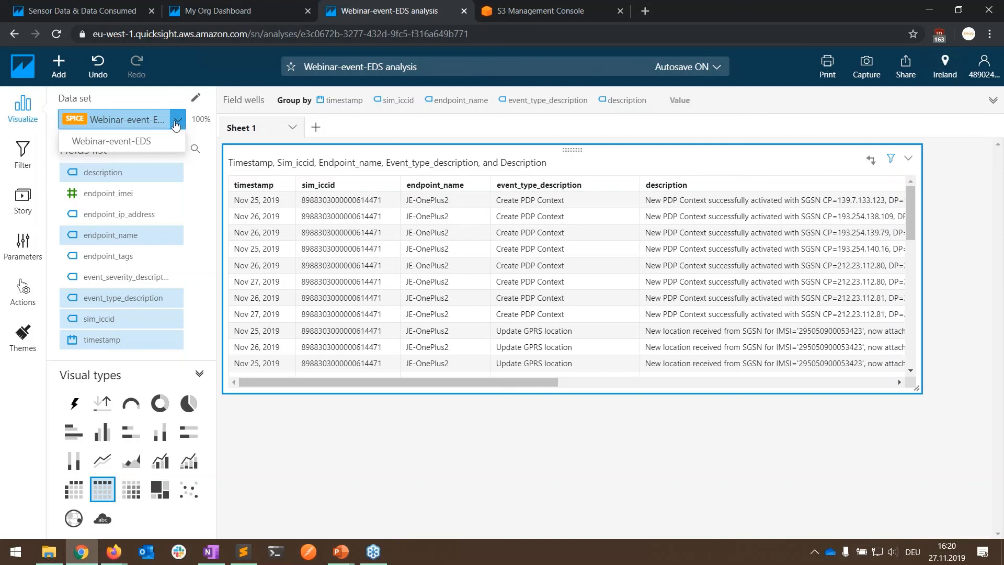
left_click(359, 439)
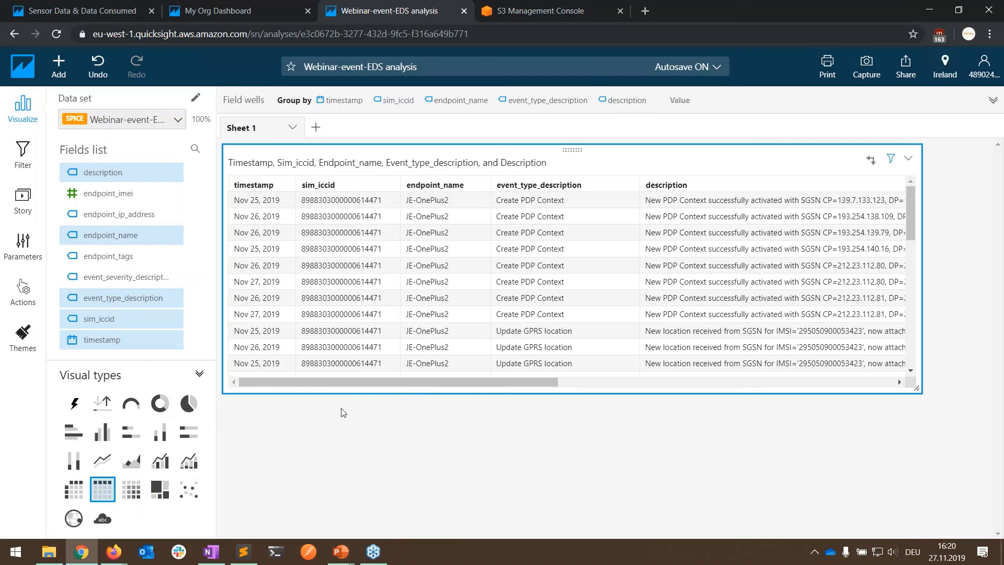
Review the usage, location update, country and top-five charts on My Org Dashboard
left_click(235, 10)
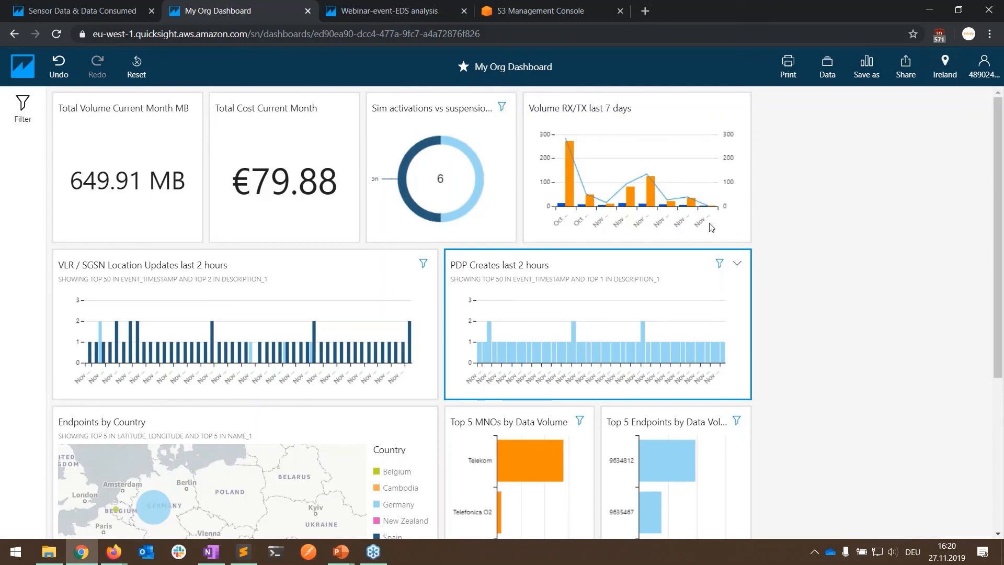
scroll(880, 388, "down", 2)
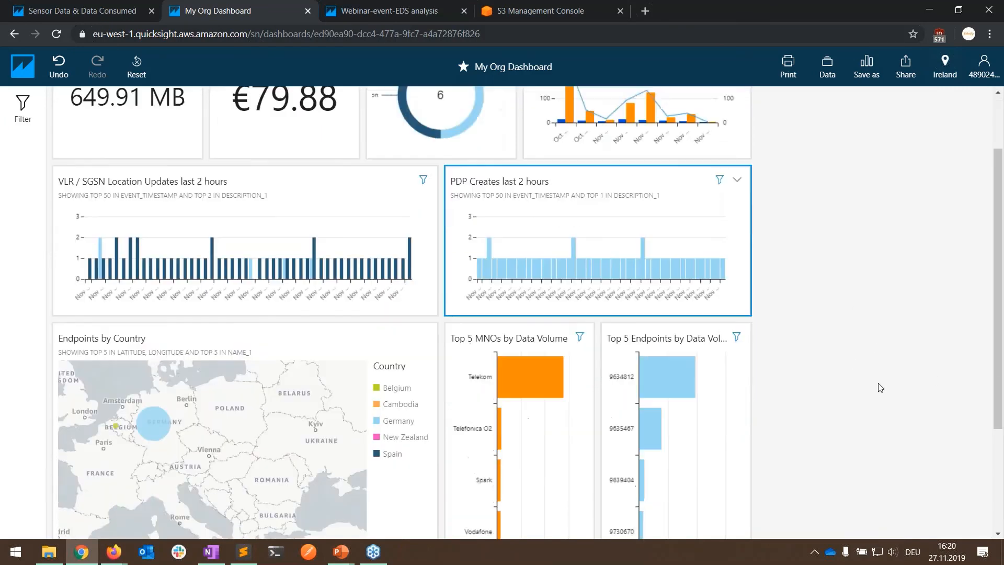
scroll(881, 388, "down", 1)
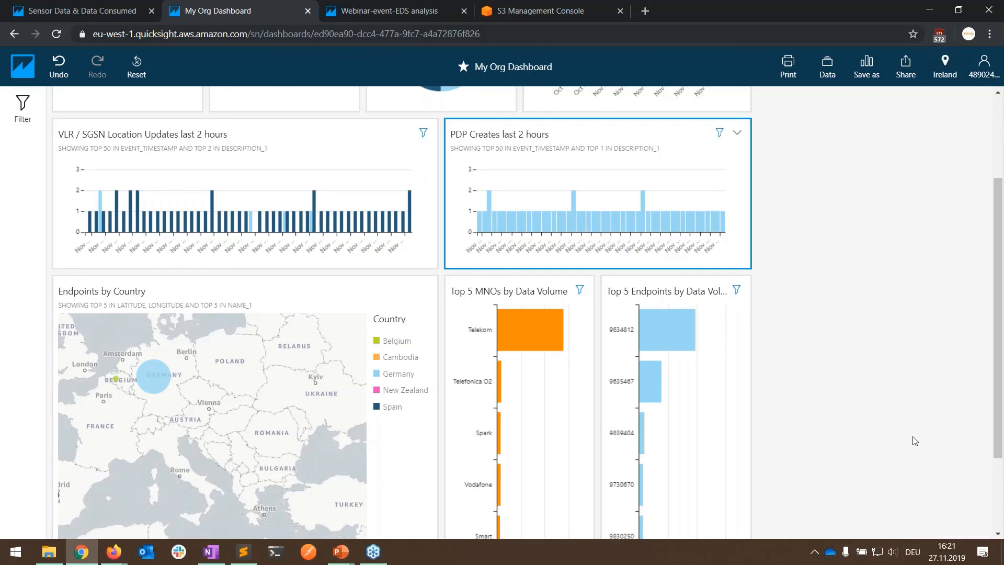
scroll(914, 441, "up", 3)
Switch to the running PowerPoint slide show and advance from the "Live integration in AWS" slide to the "Questions?" slide
mouse_move(340, 552)
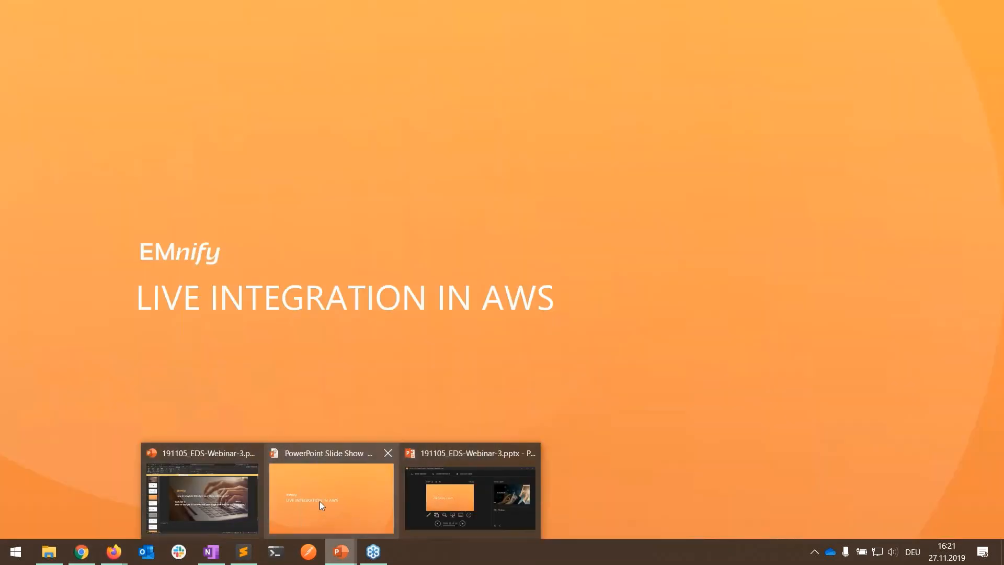
left_click(319, 501)
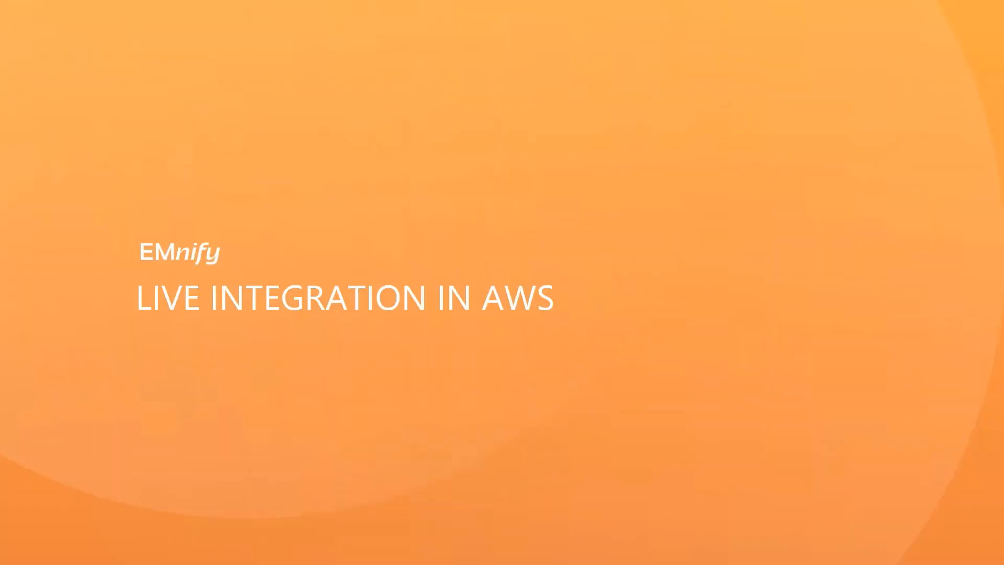
key("Right")
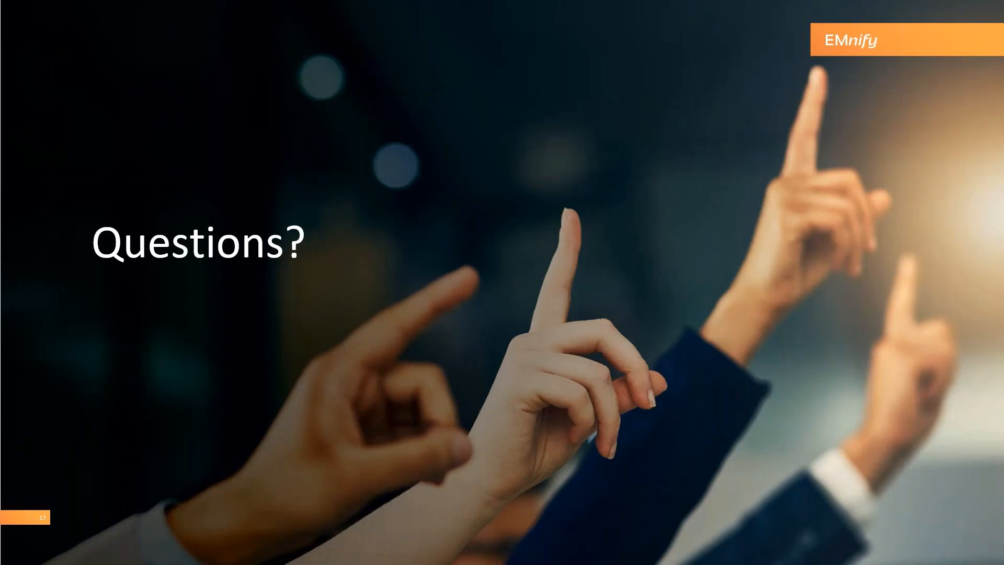